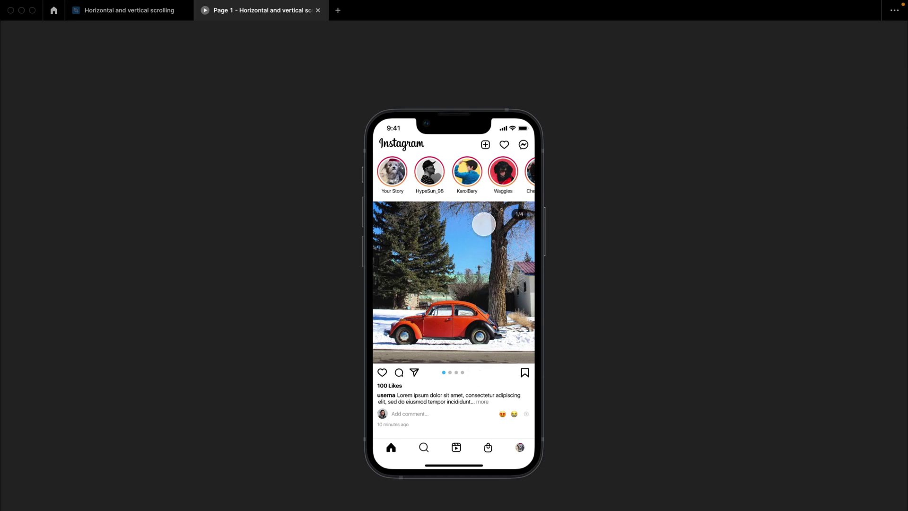
Preview the finished prototype by scrolling the stories row horizontally and the post feed vertically
{"action": "left_click_drag", "start_coordinate": [502, 190], "coordinate": [346, 187]}
{"action": "left_click_drag", "start_coordinate": [404, 184], "coordinate": [497, 214]}
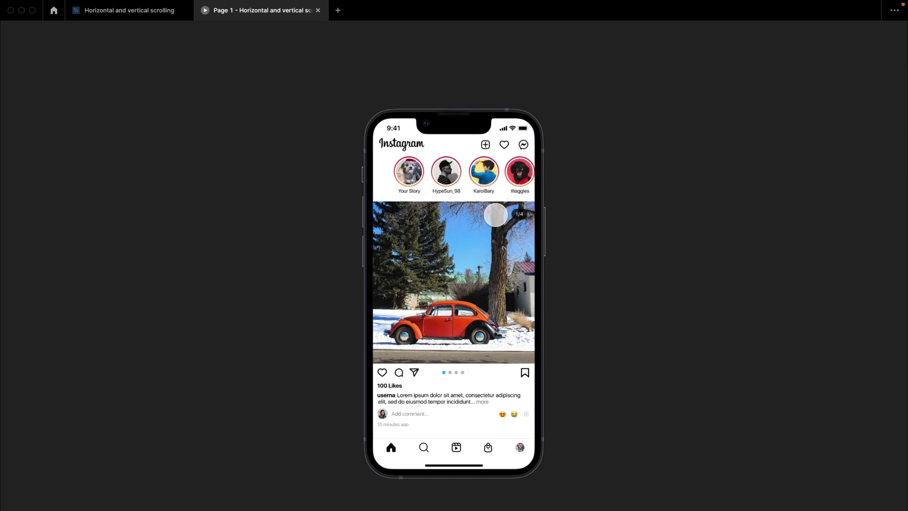
{"action": "left_click_drag", "start_coordinate": [458, 354], "coordinate": [461, 401]}
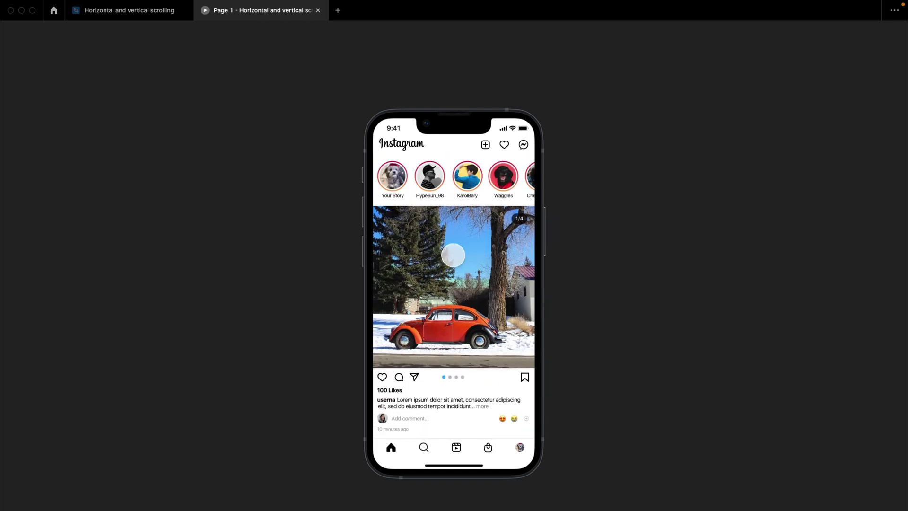
{"action": "left_click_drag", "start_coordinate": [455, 197], "coordinate": [461, 33]}
{"action": "left_click_drag", "start_coordinate": [468, 322], "coordinate": [467, 219]}
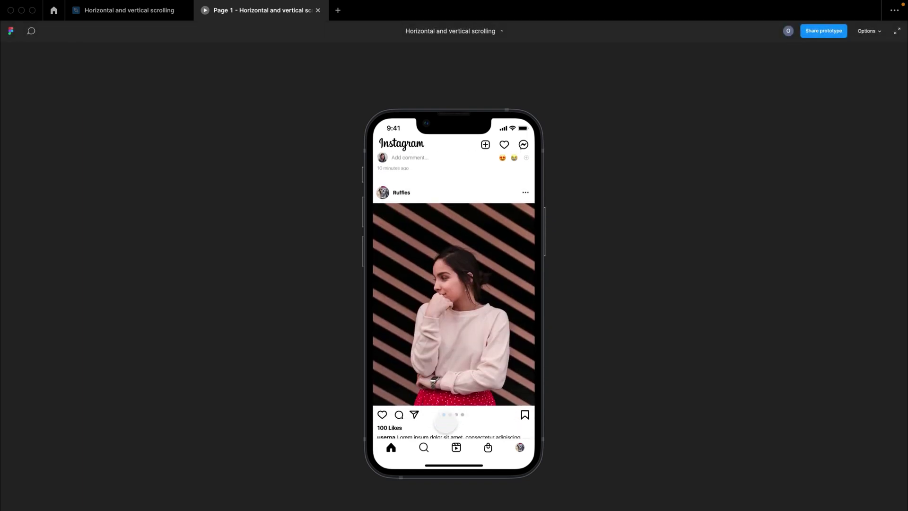
{"action": "left_click_drag", "start_coordinate": [478, 265], "coordinate": [479, 399]}
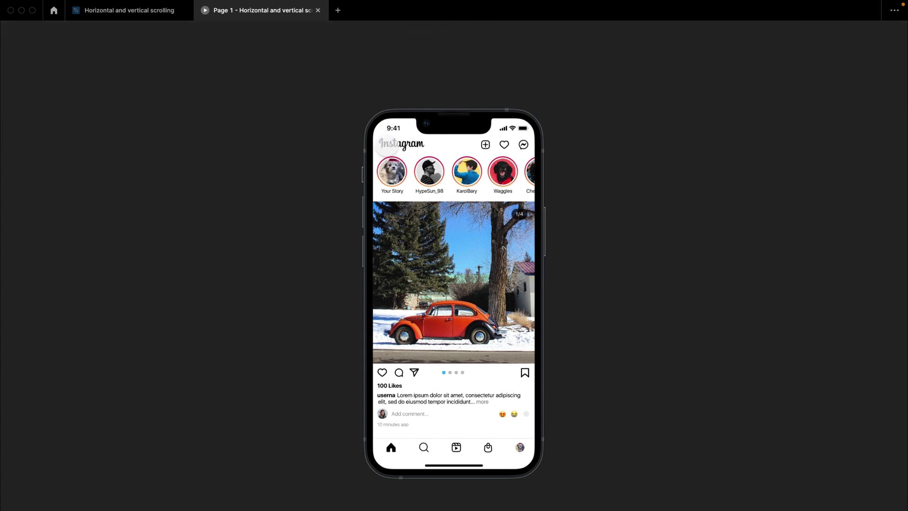
{"action": "scroll", "coordinate": [463, 340], "scroll_direction": "down", "scroll_amount": 3}
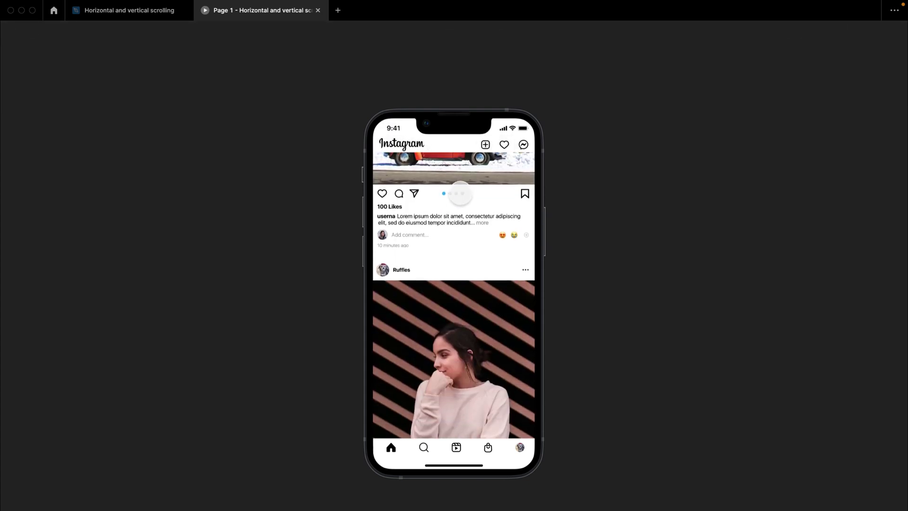
{"action": "scroll", "coordinate": [459, 375], "scroll_direction": "up", "scroll_amount": 3}
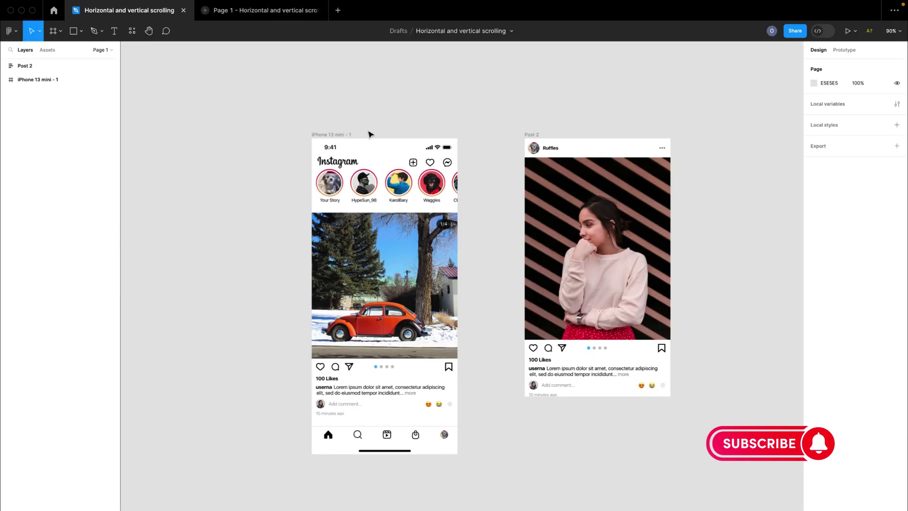
{"action": "left_click", "coordinate": [405, 186]}
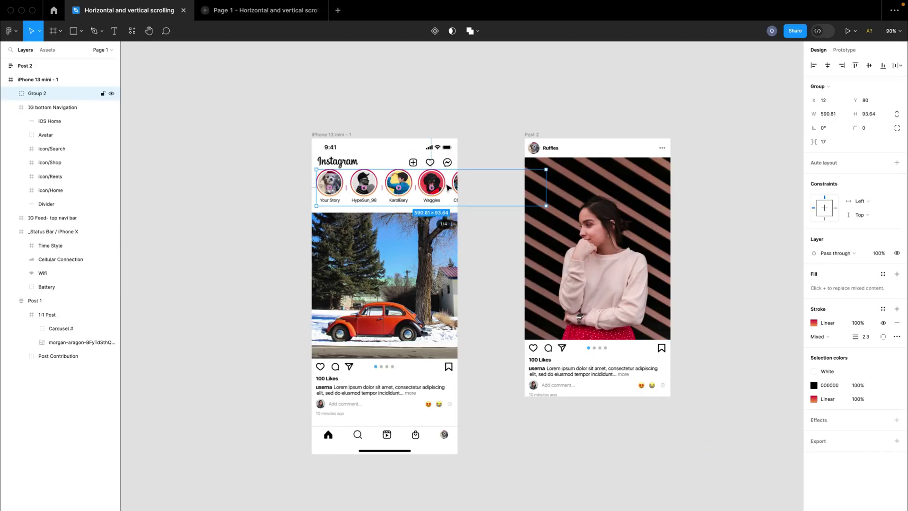
{"action": "left_click", "coordinate": [340, 135]}
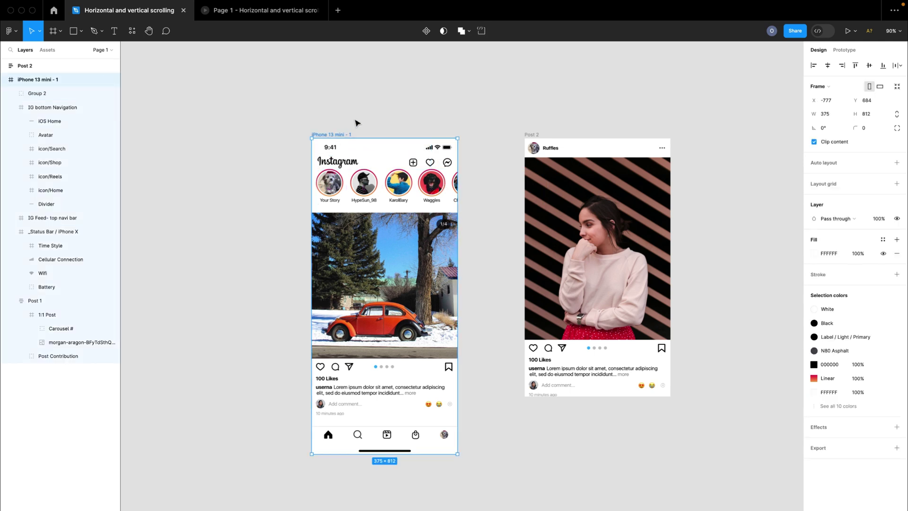
{"action": "left_click", "coordinate": [389, 126]}
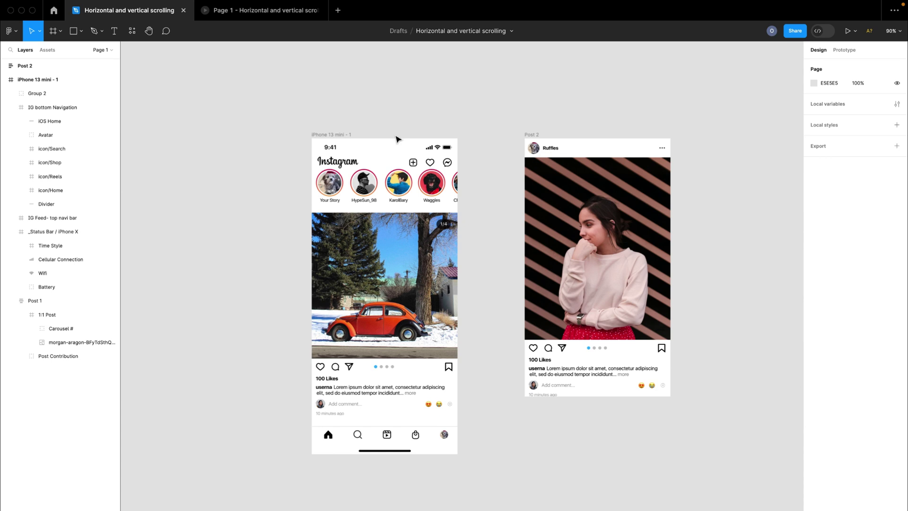
{"action": "left_click", "coordinate": [345, 135]}
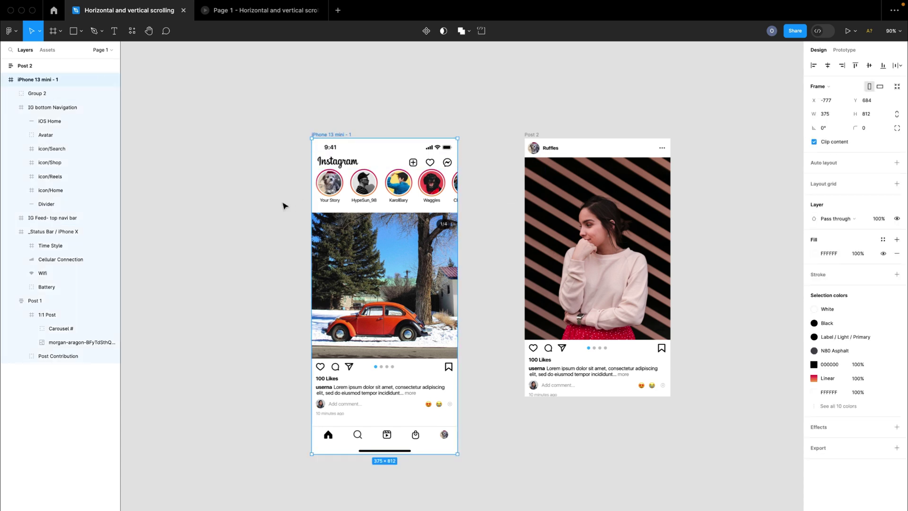
Move the stories group out of the phone frame to the empty canvas above it and ungroup it
{"action": "left_click", "coordinate": [376, 186]}
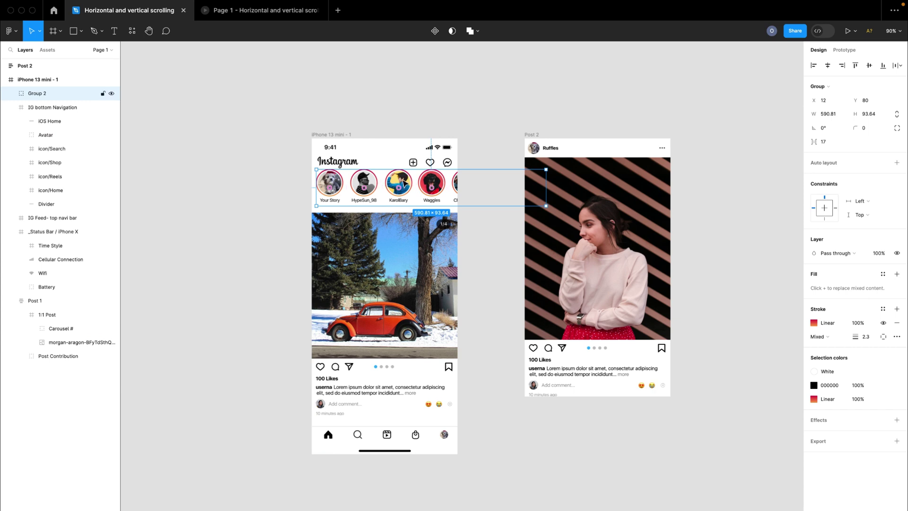
{"action": "left_click_drag", "start_coordinate": [406, 180], "coordinate": [401, 91]}
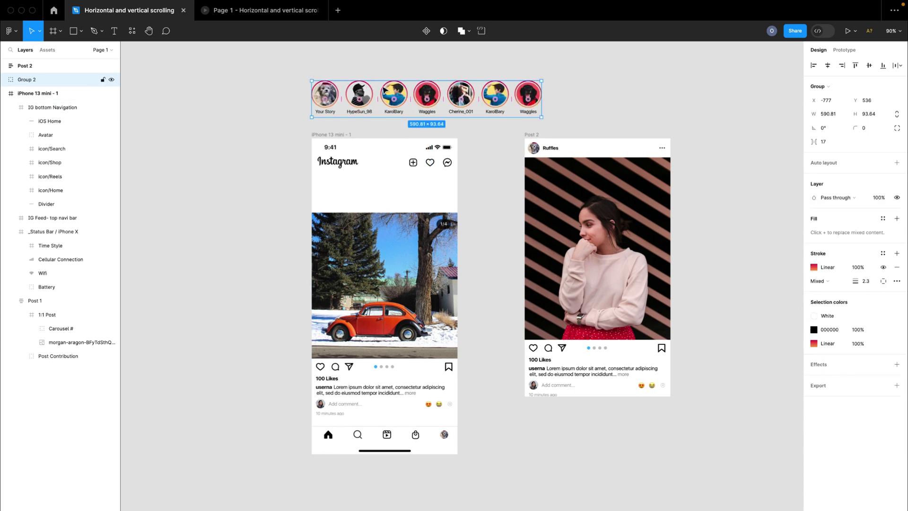
{"action": "key", "text": "super+shift+g"}
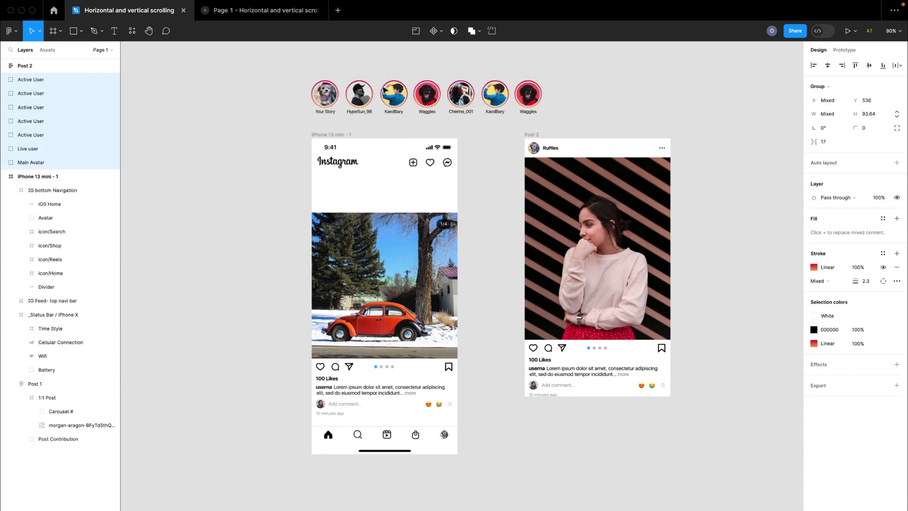
Select all seven story avatars above the phone frame and wrap them in a horizontal auto layout
{"action": "left_click", "coordinate": [355, 72]}
{"action": "left_click_drag", "start_coordinate": [314, 78], "coordinate": [550, 110]}
{"action": "left_click", "coordinate": [305, 76]}
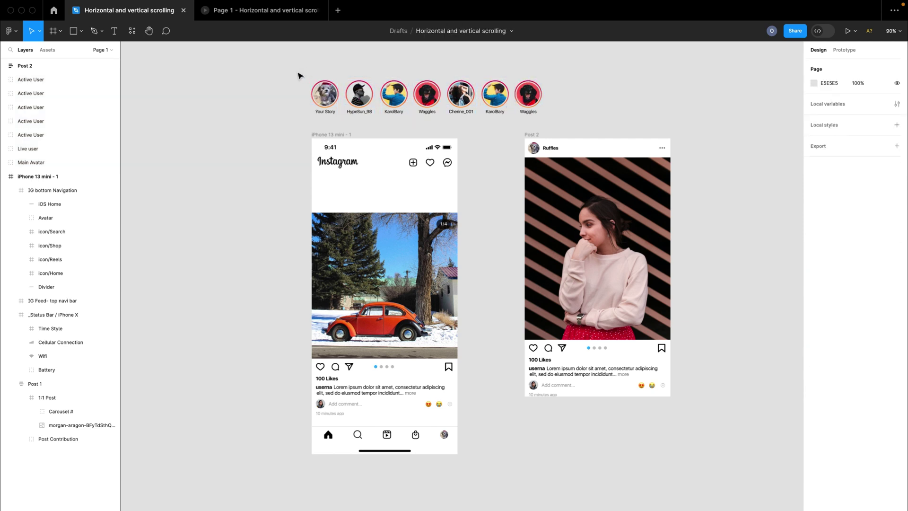
{"action": "left_click_drag", "start_coordinate": [290, 69], "coordinate": [558, 127]}
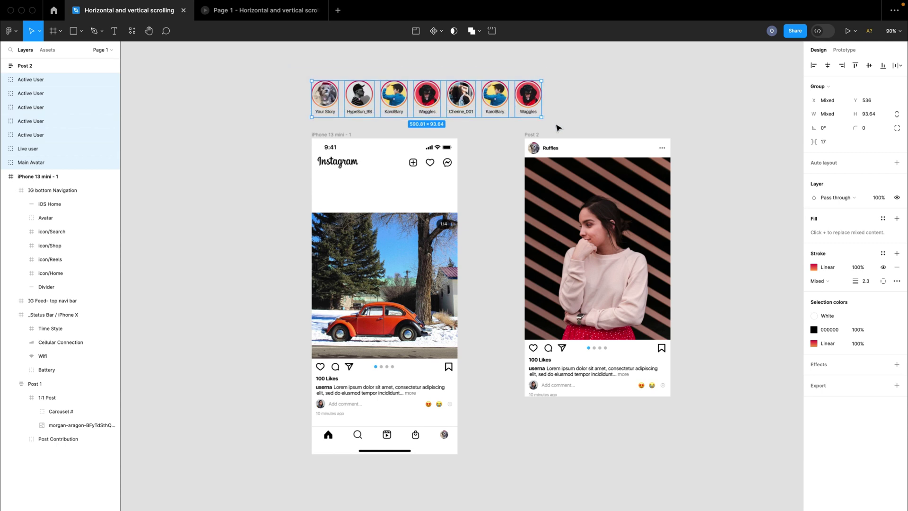
{"action": "key", "text": "shift+a"}
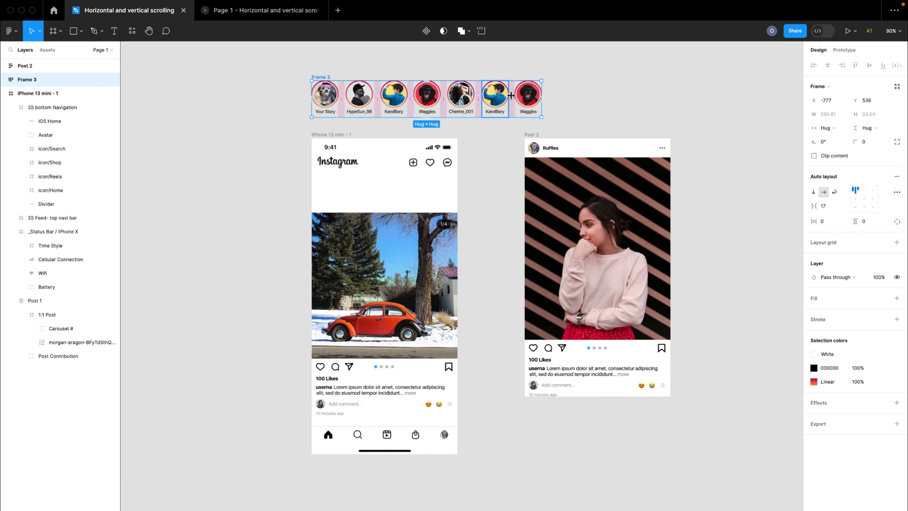
Set the gap between the stories to 15 and move the row back into the phone frame beneath the Instagram header
{"action": "left_click_drag", "start_coordinate": [512, 98], "coordinate": [509, 101]}
{"action": "left_click", "coordinate": [511, 70]}
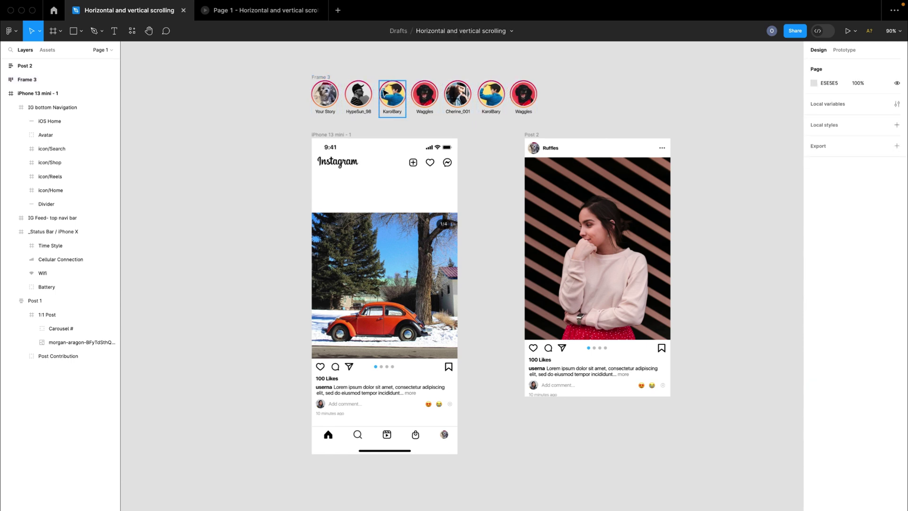
{"action": "left_click", "coordinate": [320, 80]}
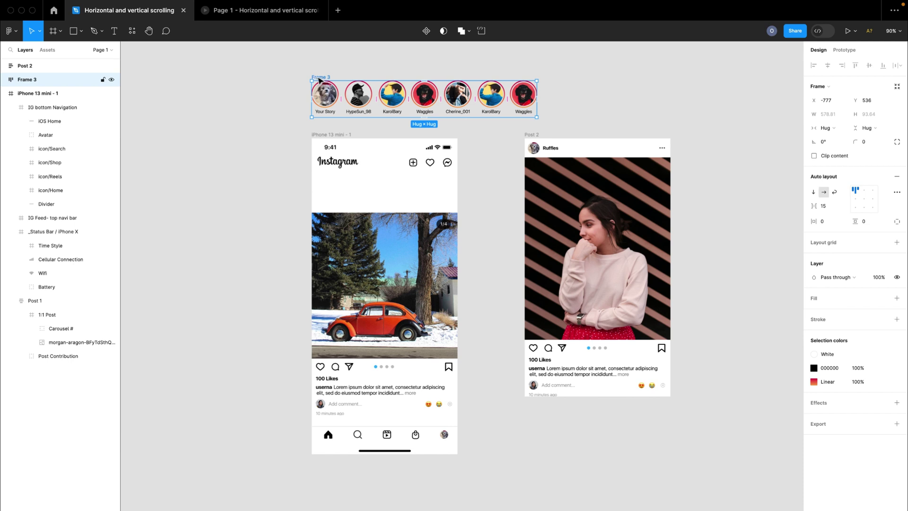
{"action": "left_click_drag", "start_coordinate": [321, 81], "coordinate": [323, 173]}
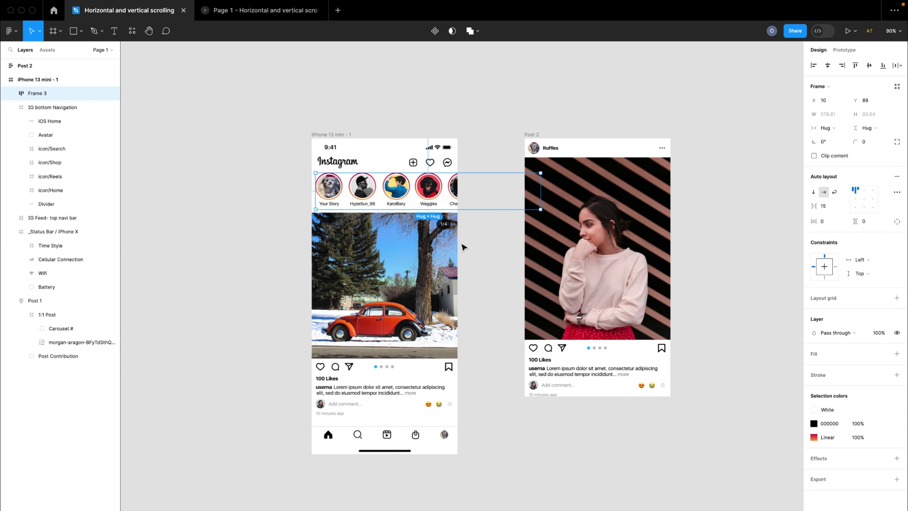
Temporarily turn off clip content on the phone frame to reveal the overflowing stories, and move Post 2 farther away from it
{"action": "left_click", "coordinate": [339, 137]}
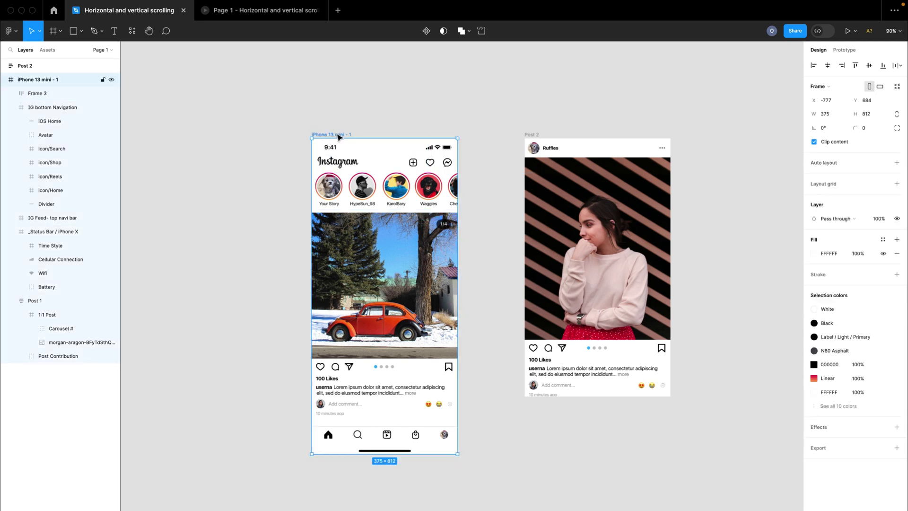
{"action": "left_click", "coordinate": [814, 142]}
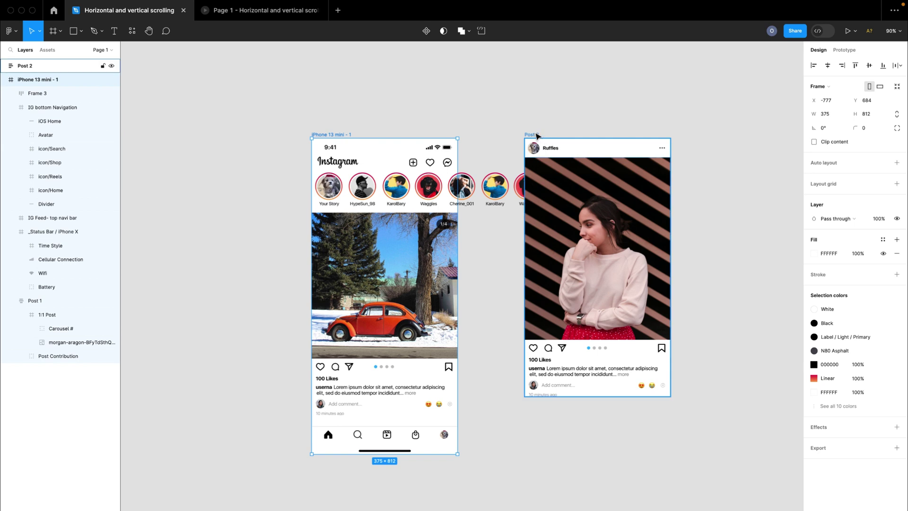
{"action": "left_click", "coordinate": [546, 144]}
{"action": "left_click_drag", "start_coordinate": [546, 144], "coordinate": [609, 144]}
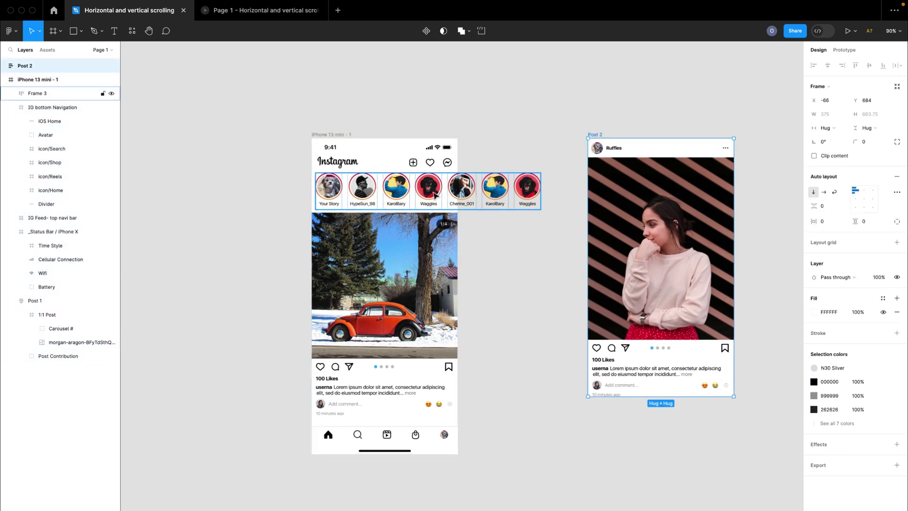
{"action": "left_click", "coordinate": [340, 137]}
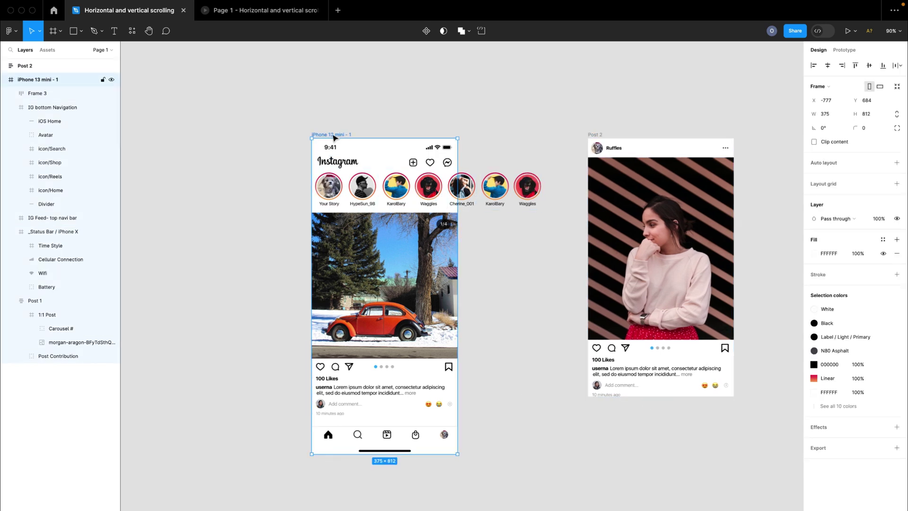
{"action": "left_click", "coordinate": [814, 142]}
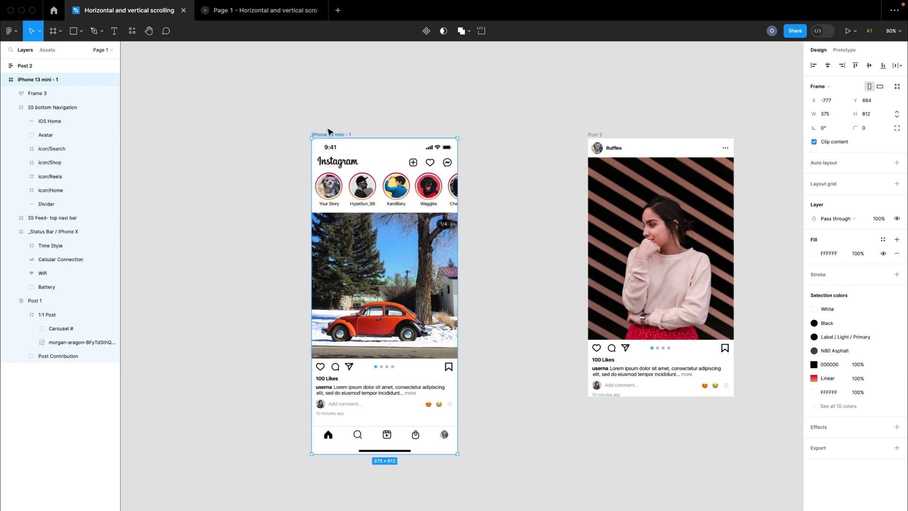
Set the overflow scroll behavior of the iPhone 13 mini - 1 frame to Horizontal
{"action": "left_click", "coordinate": [844, 50]}
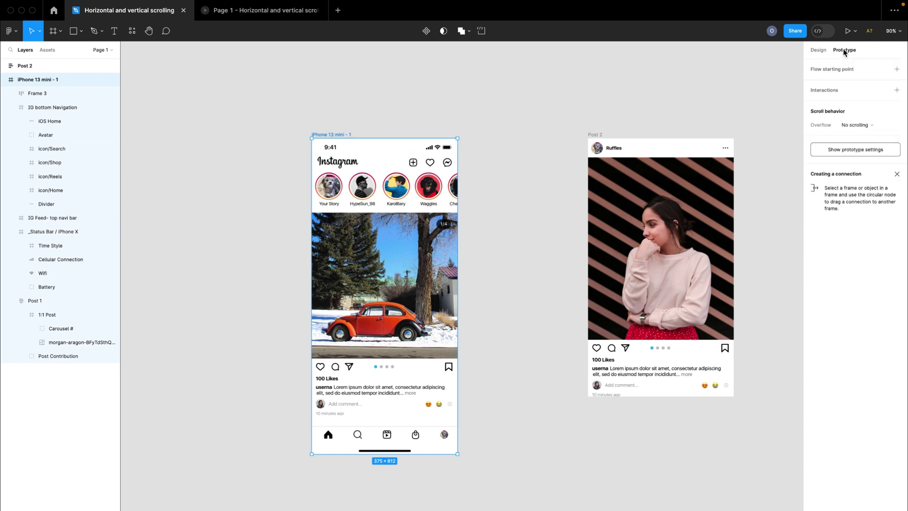
{"action": "left_click", "coordinate": [843, 126]}
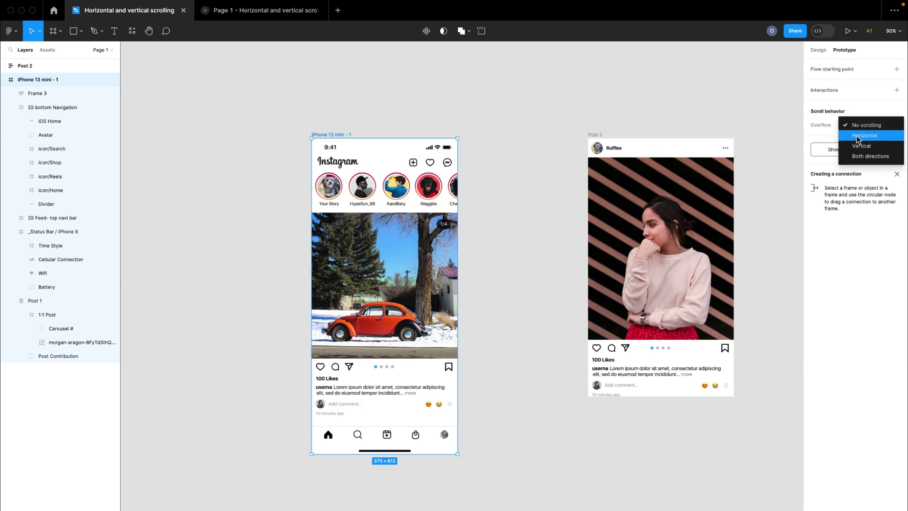
{"action": "left_click", "coordinate": [863, 137]}
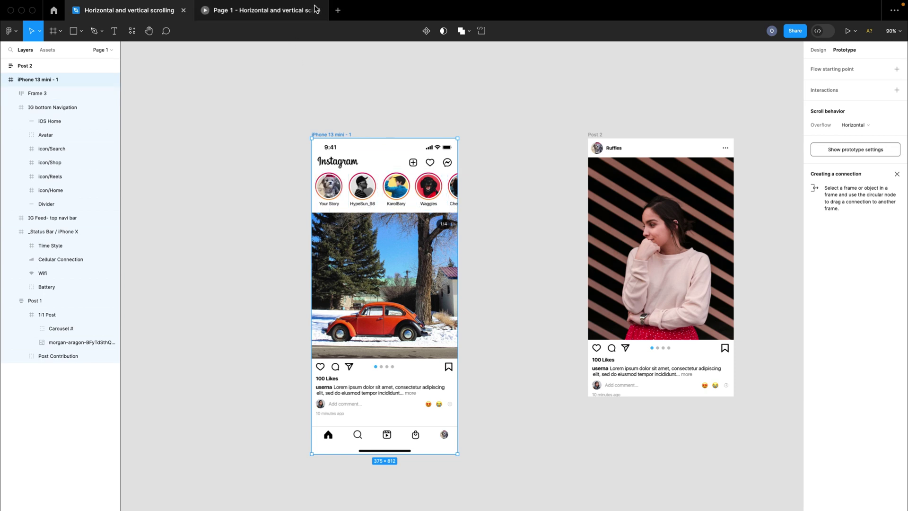
Test horizontal and vertical scrolling of the phone screen in the prototype preview and return to the design file
{"action": "mouse_move", "coordinate": [320, 14]}
{"action": "left_click", "coordinate": [847, 31]}
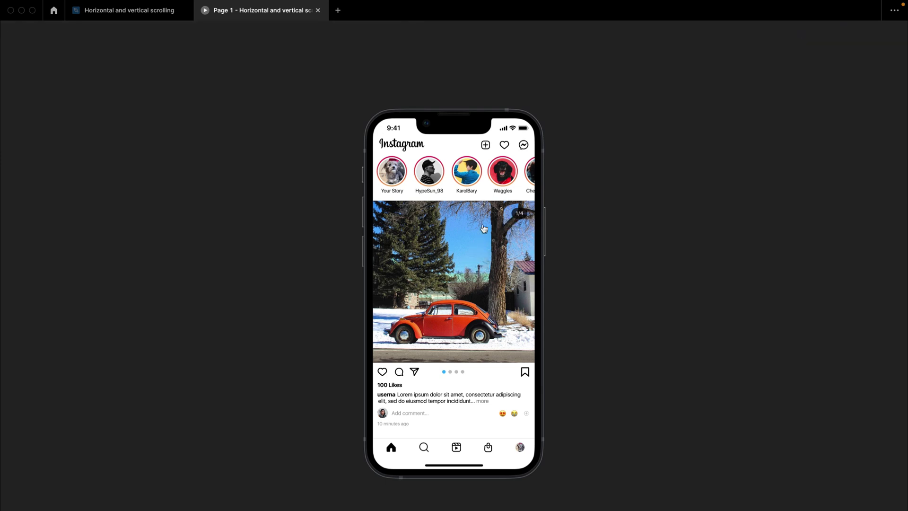
{"action": "left_click_drag", "start_coordinate": [506, 225], "coordinate": [325, 219]}
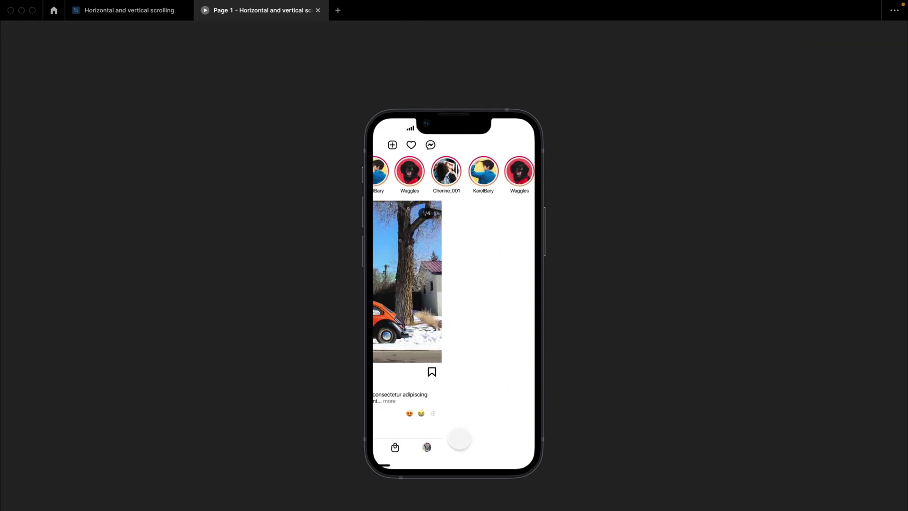
{"action": "left_click_drag", "start_coordinate": [419, 257], "coordinate": [463, 150]}
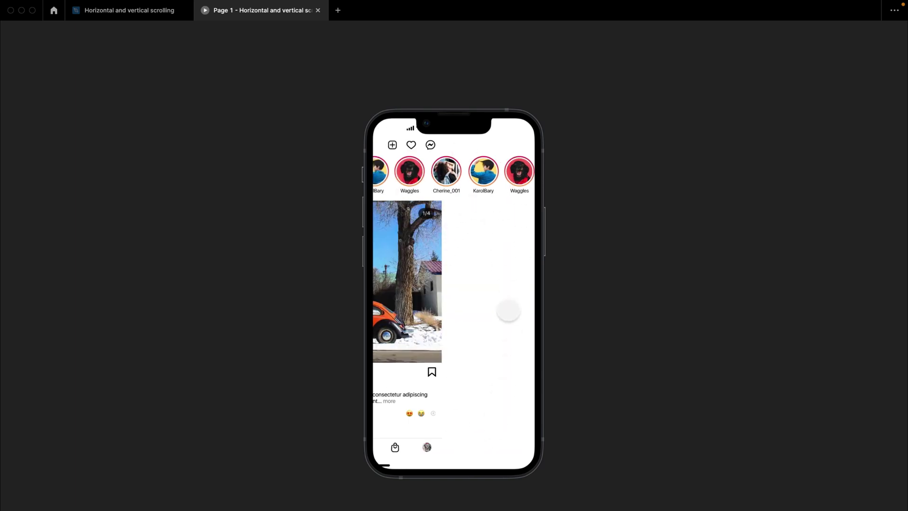
{"action": "left_click_drag", "start_coordinate": [409, 181], "coordinate": [505, 181]}
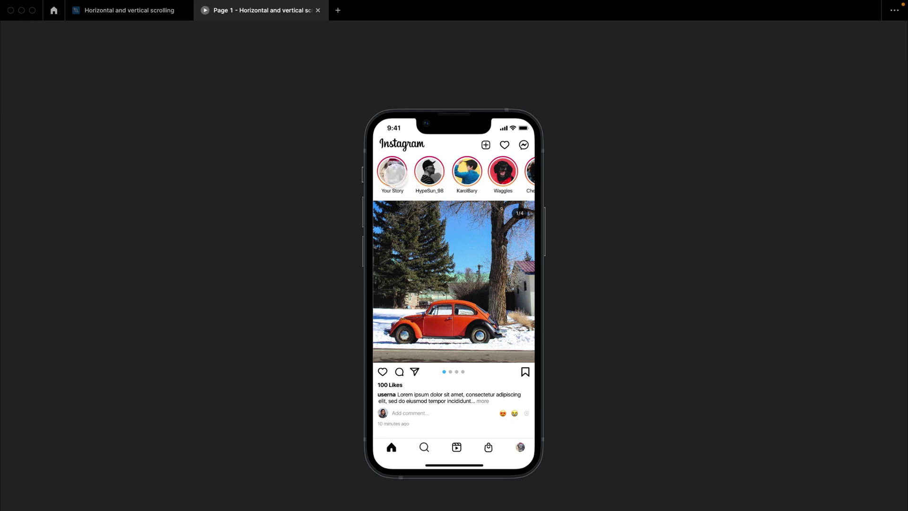
{"action": "left_click", "coordinate": [130, 10]}
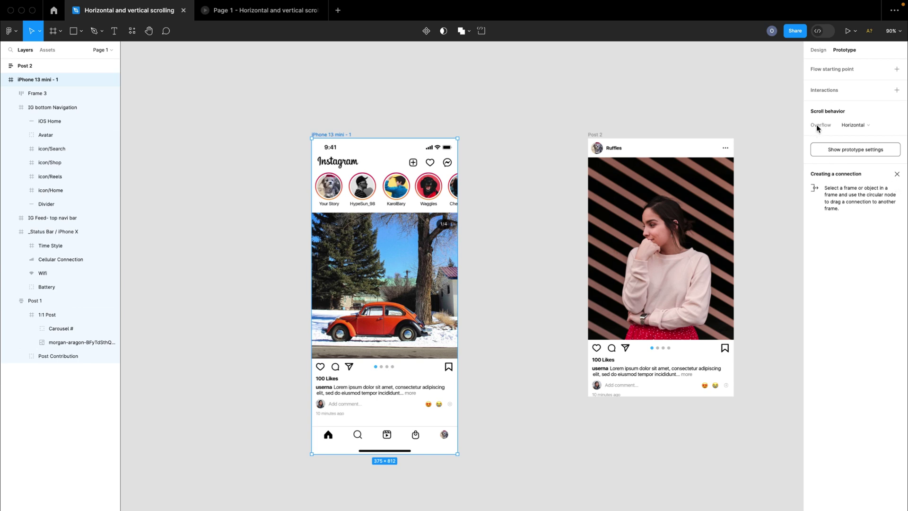
Review the phone frame's overflow options and select the stories row to check its scroll behavior
{"action": "left_click", "coordinate": [851, 125]}
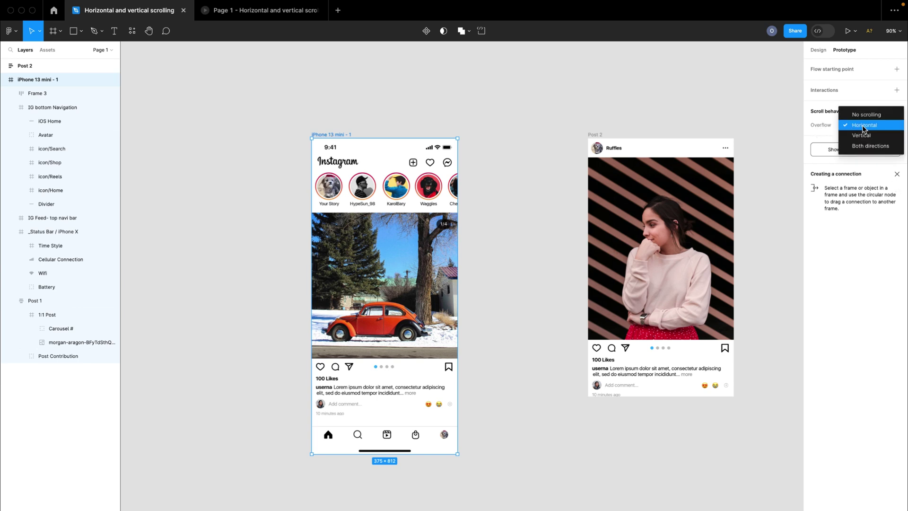
{"action": "left_click", "coordinate": [348, 137]}
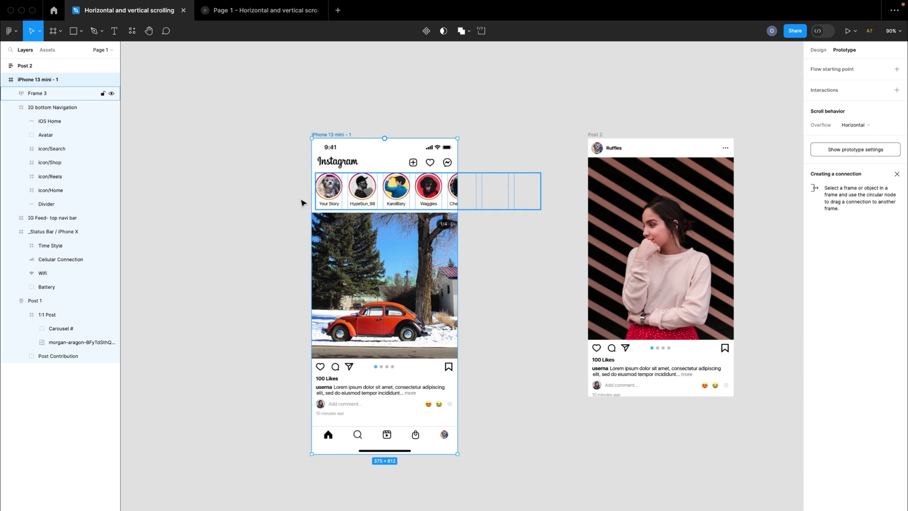
{"action": "left_click", "coordinate": [452, 190]}
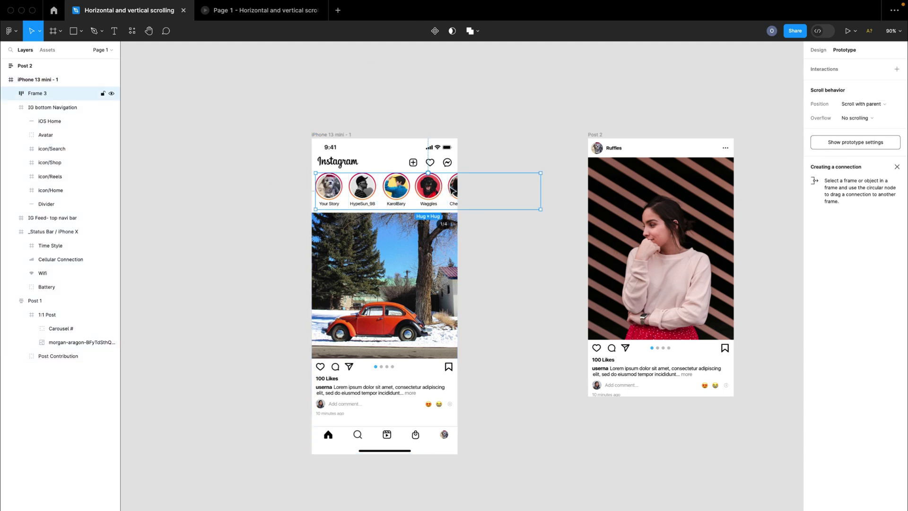
Set the overflow scroll behavior of the iPhone 13 mini - 1 frame to No scrolling
{"action": "left_click", "coordinate": [333, 136]}
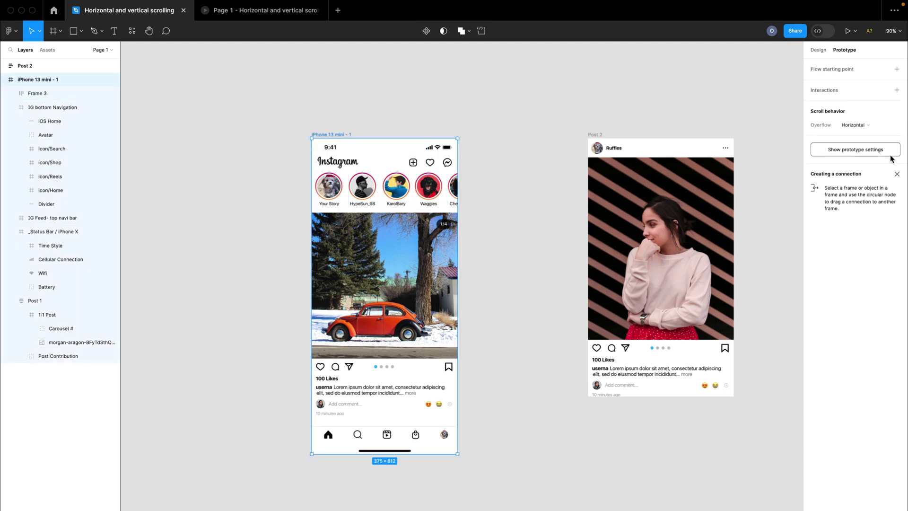
{"action": "left_click", "coordinate": [860, 126]}
{"action": "left_click", "coordinate": [859, 119]}
{"action": "left_click", "coordinate": [452, 126]}
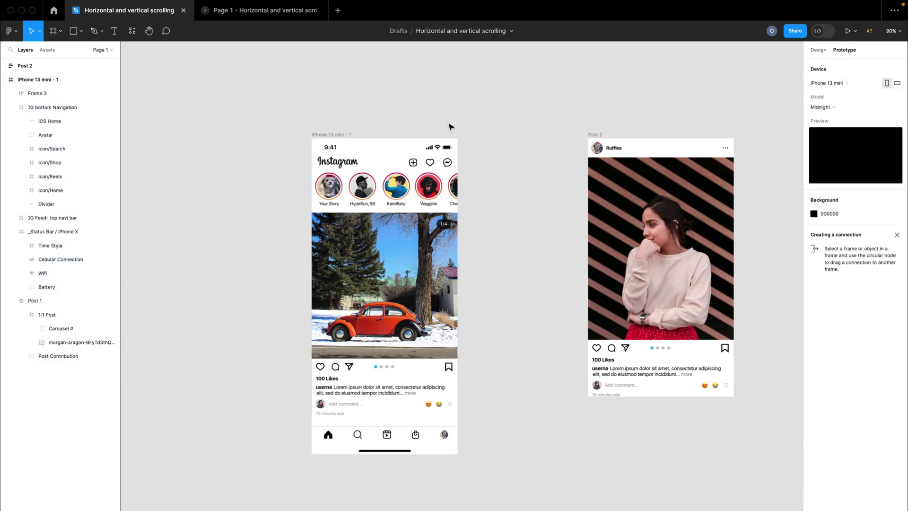
Move the stories row out of the phone frame to just above it and wrap it in a new frame
{"action": "left_click", "coordinate": [371, 192]}
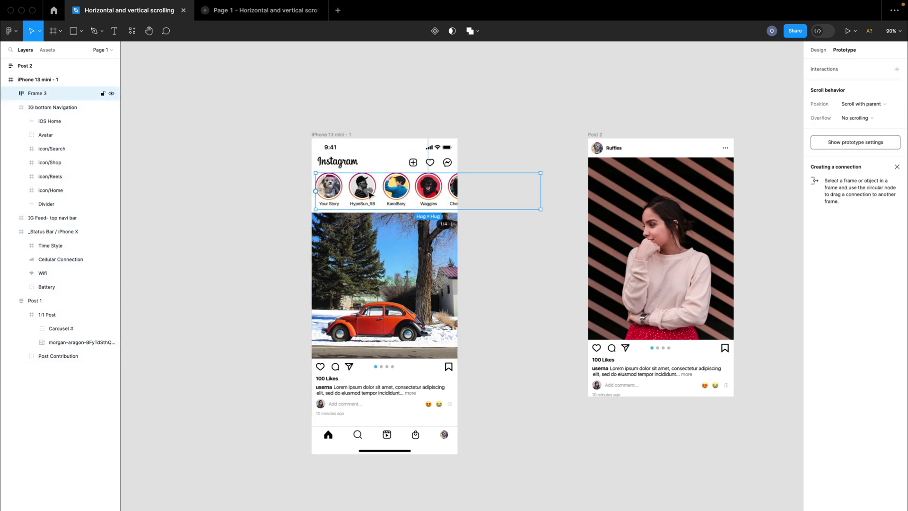
{"action": "left_click_drag", "start_coordinate": [370, 194], "coordinate": [373, 102]}
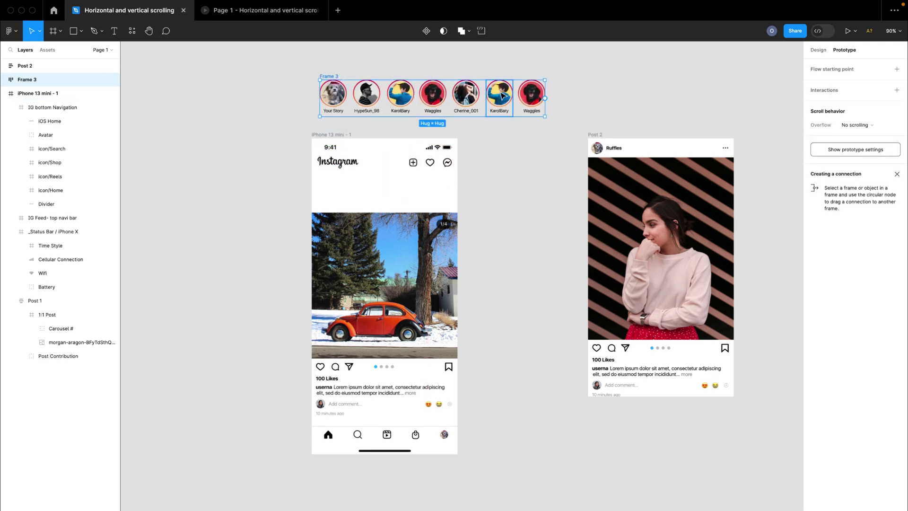
{"action": "right_click", "coordinate": [331, 78]}
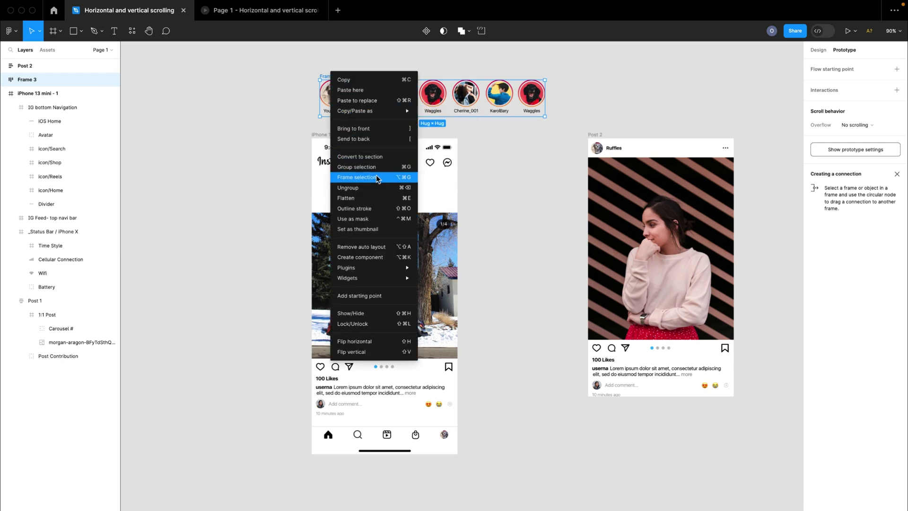
{"action": "left_click", "coordinate": [357, 177]}
Place the wrapped stories frame back in the phone below the Instagram header and set its overflow to Horizontal
{"action": "scroll", "coordinate": [361, 178], "scroll_direction": "up", "scroll_amount": 3}
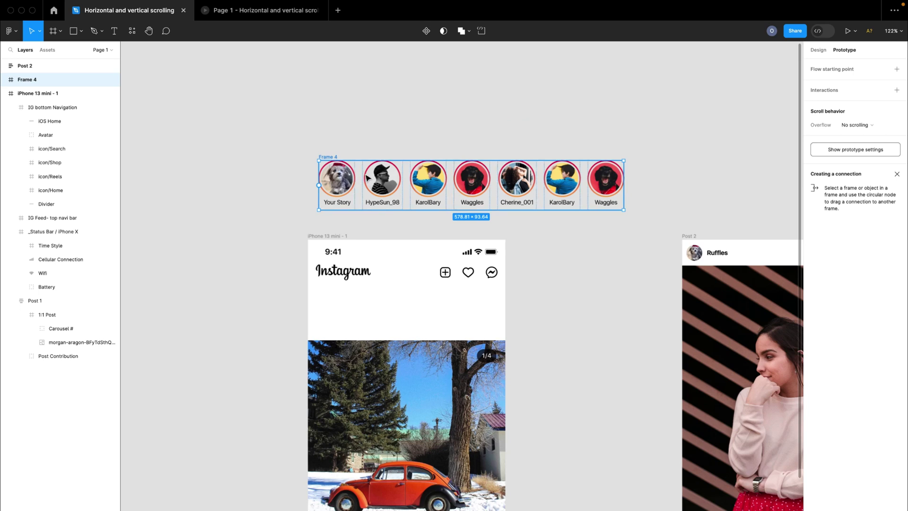
{"action": "left_click_drag", "start_coordinate": [333, 160], "coordinate": [333, 287]}
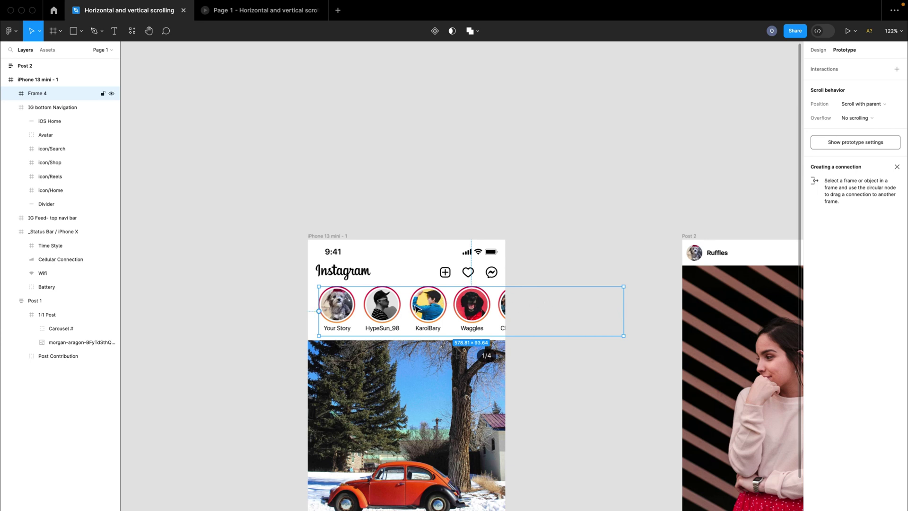
{"action": "left_click", "coordinate": [864, 119]}
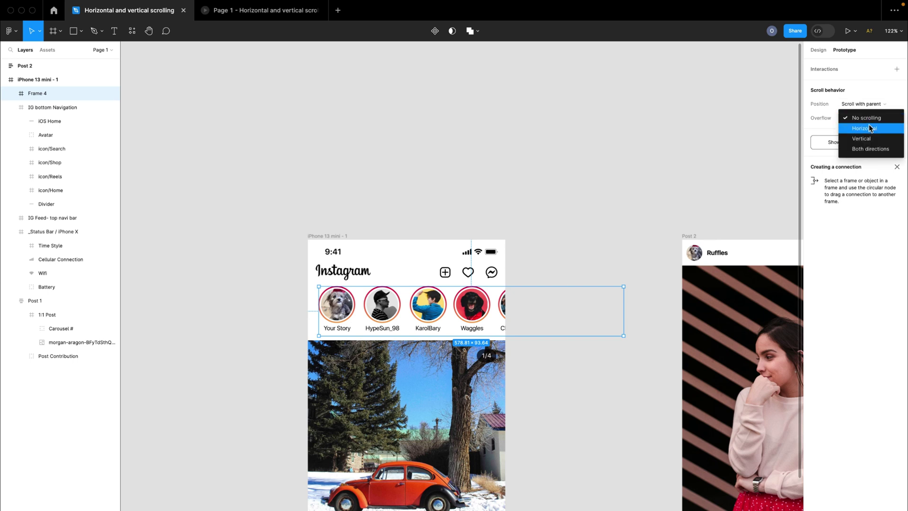
{"action": "left_click", "coordinate": [868, 129]}
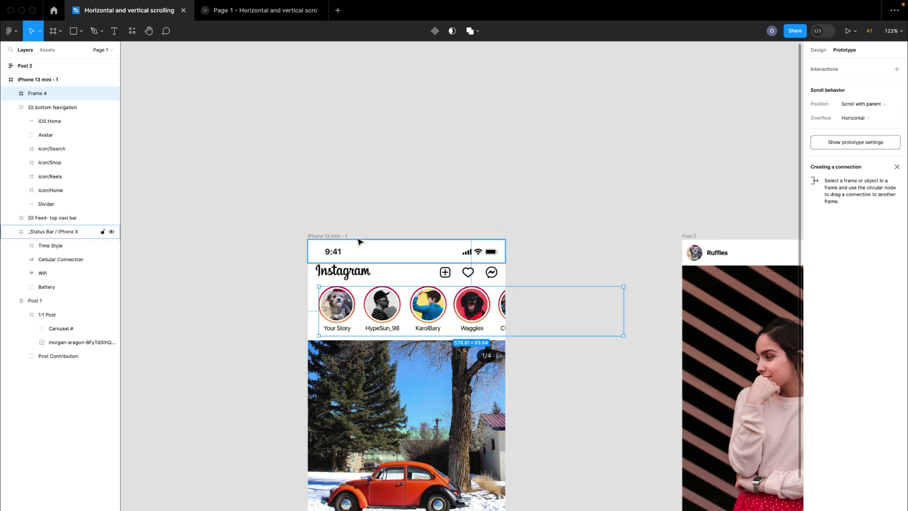
Test horizontal scrolling of the stories row in the prototype preview and return to the design file
{"action": "left_click", "coordinate": [322, 236]}
{"action": "left_click", "coordinate": [352, 221]}
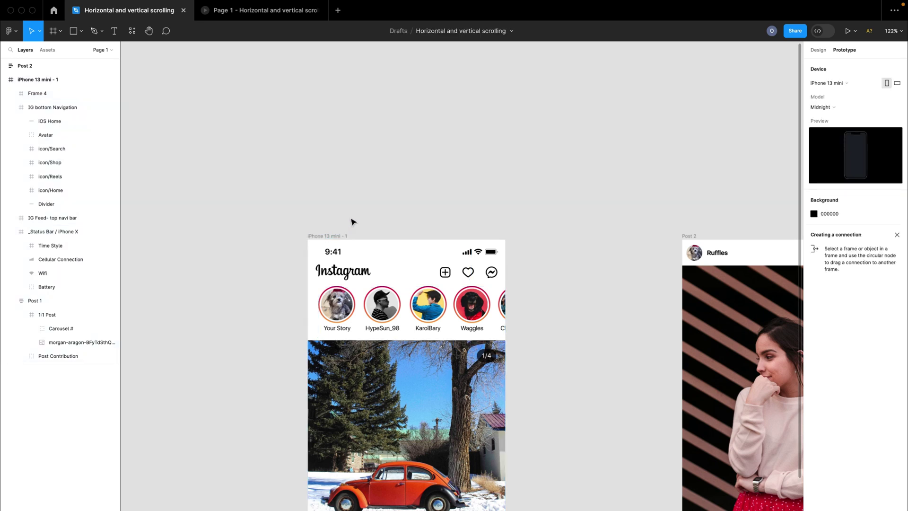
{"action": "left_click", "coordinate": [260, 11]}
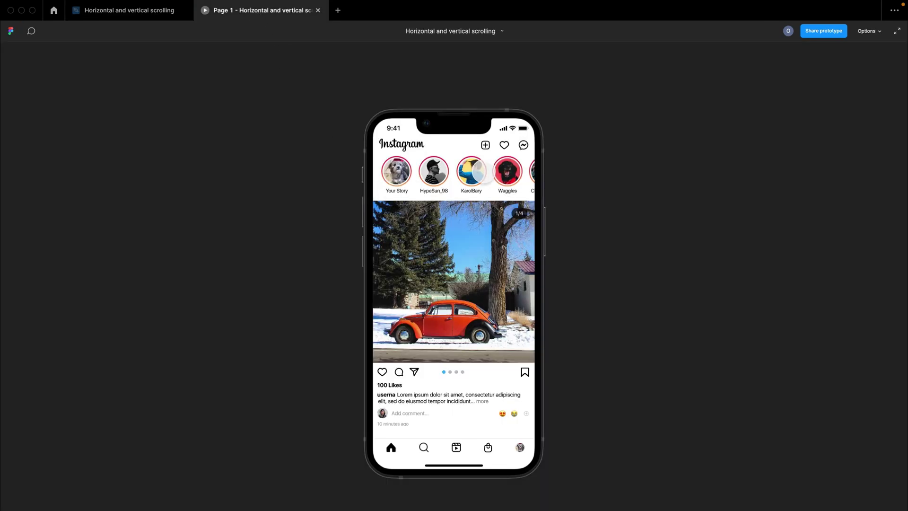
{"action": "left_click_drag", "start_coordinate": [485, 170], "coordinate": [256, 175]}
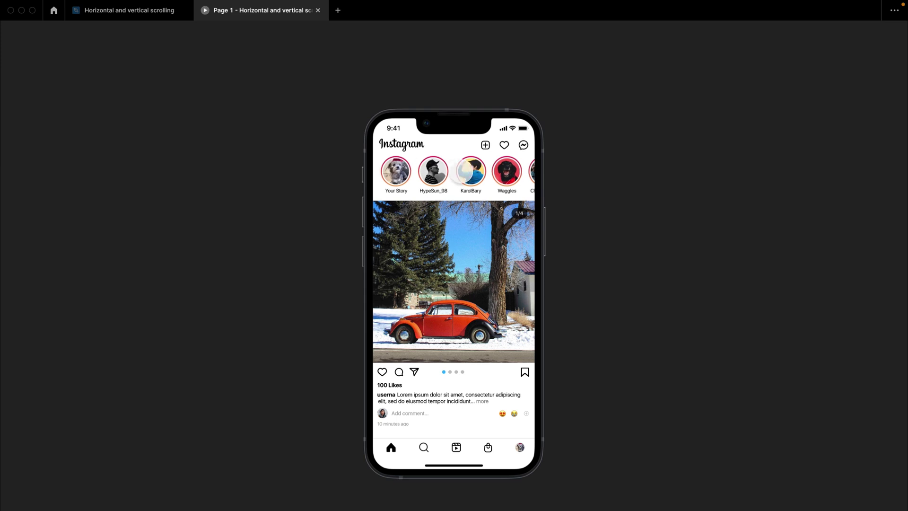
{"action": "left_click_drag", "start_coordinate": [465, 172], "coordinate": [310, 183]}
{"action": "left_click_drag", "start_coordinate": [487, 174], "coordinate": [334, 176]}
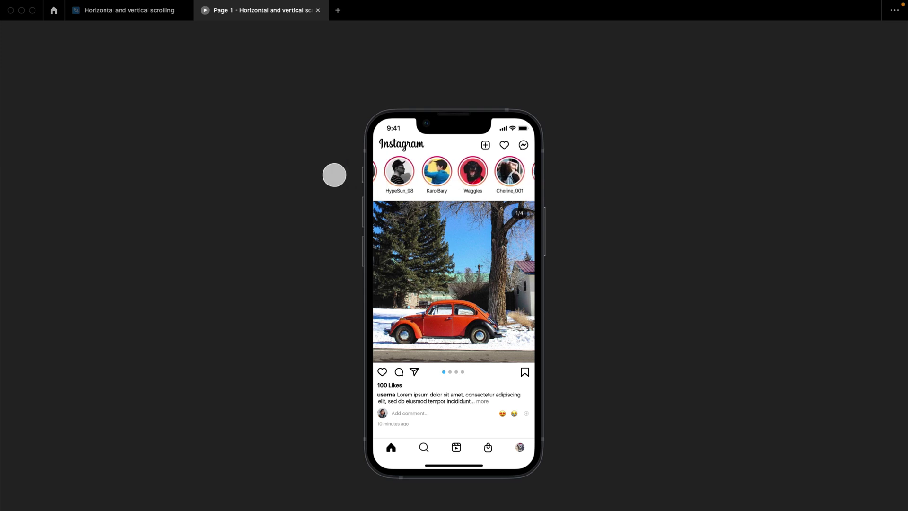
{"action": "left_click_drag", "start_coordinate": [454, 175], "coordinate": [260, 181]}
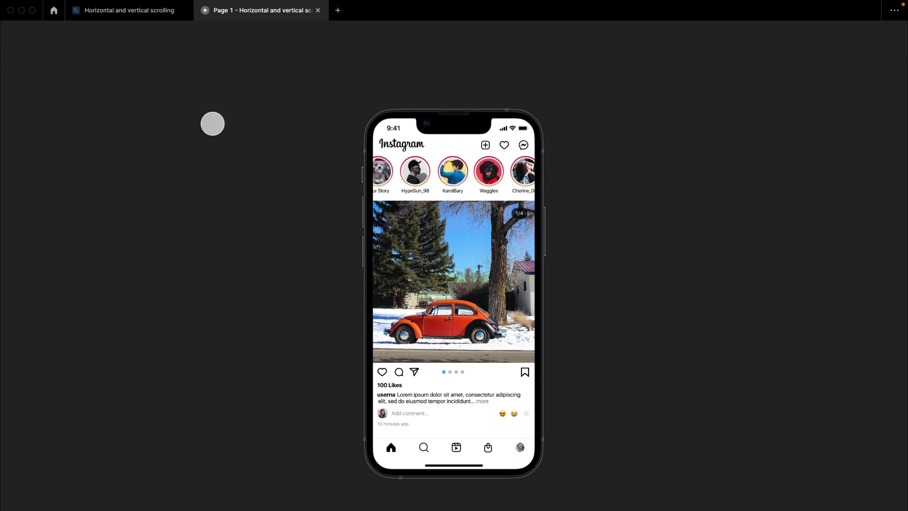
{"action": "left_click", "coordinate": [127, 11]}
Compare the scroll behavior of the outer stories frame, the row nested inside it and the phone frame
{"action": "left_click", "coordinate": [428, 311]}
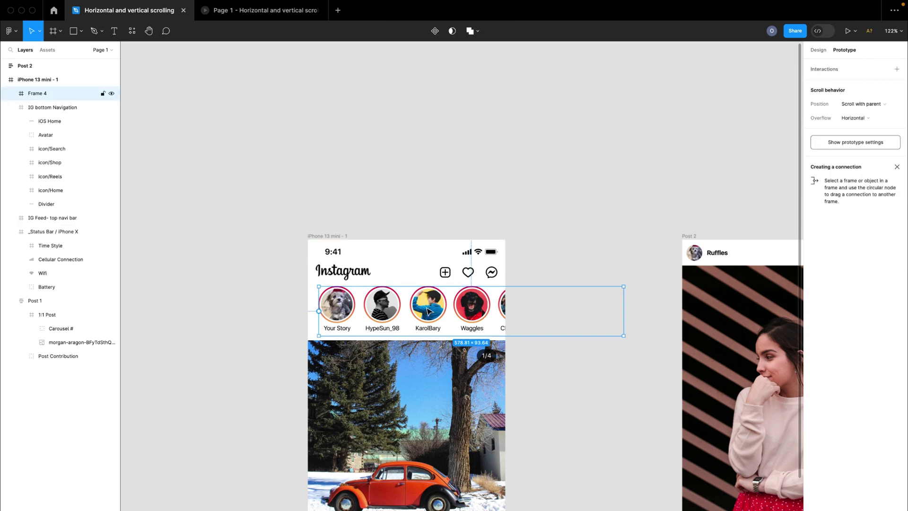
{"action": "scroll", "coordinate": [625, 298], "scroll_direction": "up", "scroll_amount": 3}
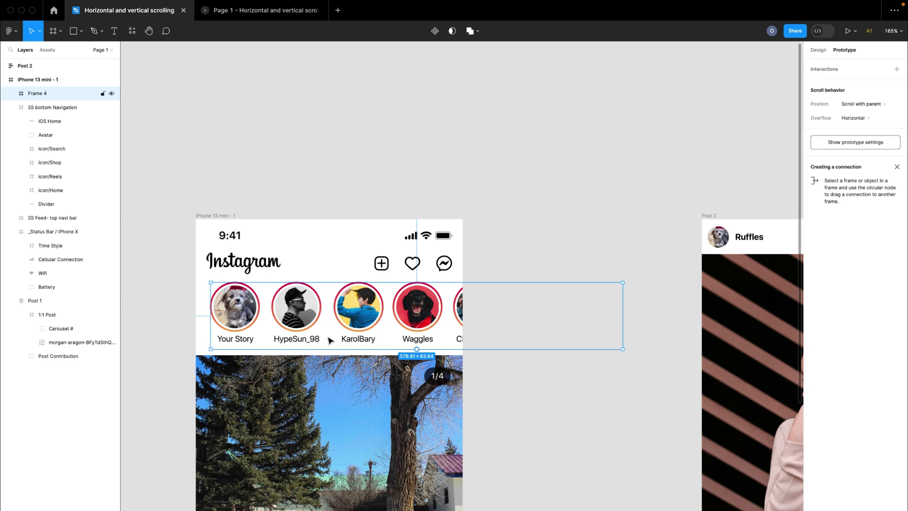
{"action": "left_click", "coordinate": [11, 93]}
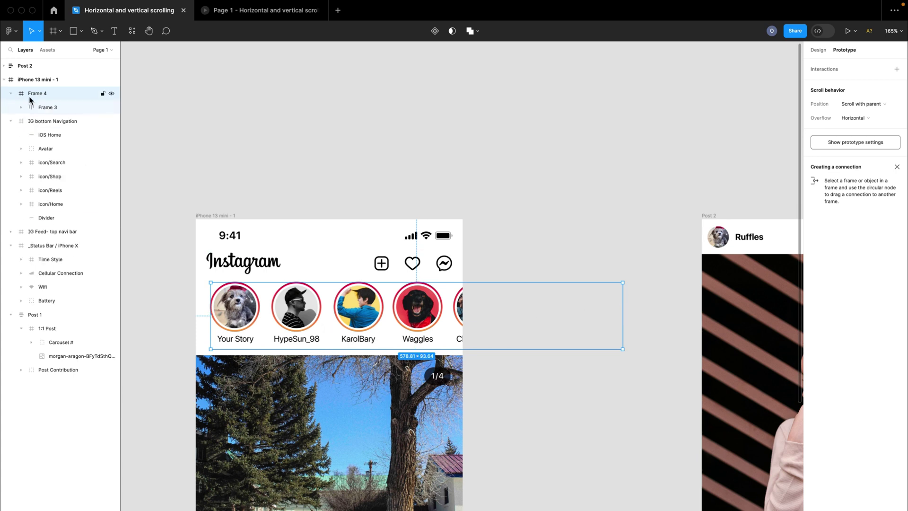
{"action": "left_click", "coordinate": [53, 107]}
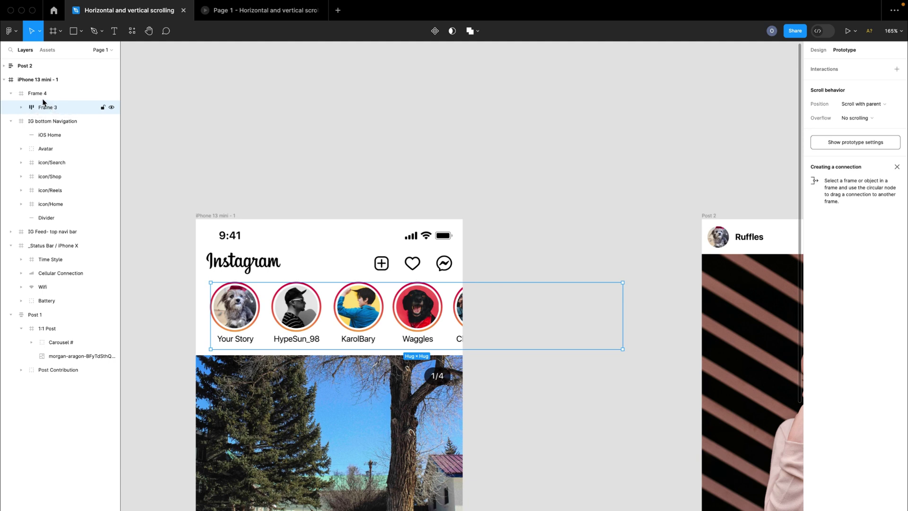
{"action": "left_click", "coordinate": [28, 95]}
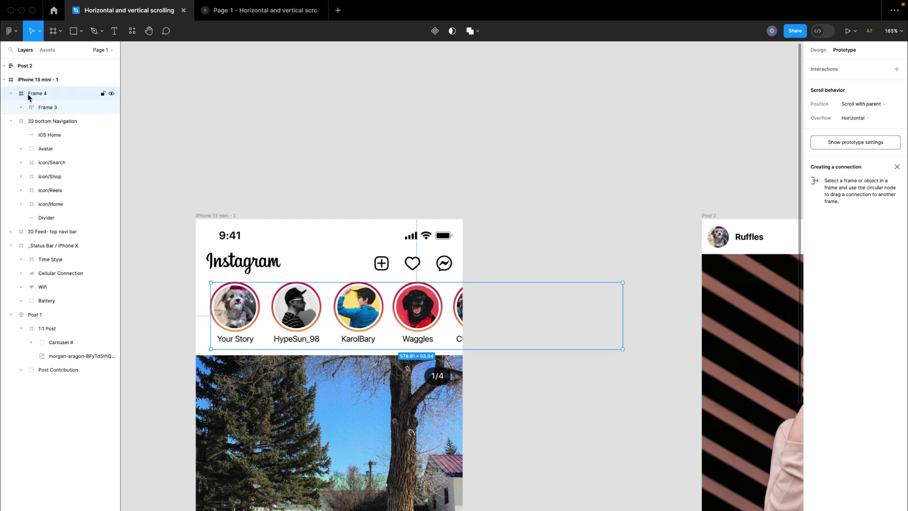
{"action": "left_click", "coordinate": [10, 94]}
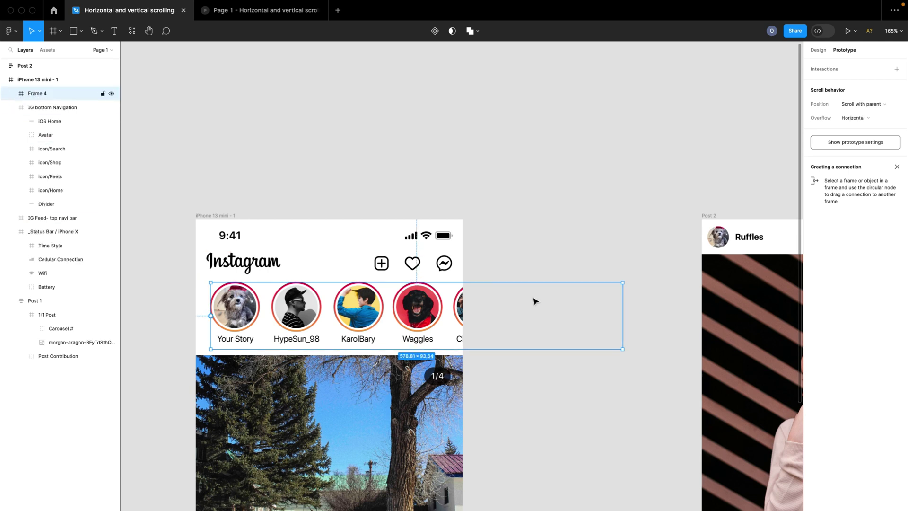
{"action": "left_click", "coordinate": [228, 216]}
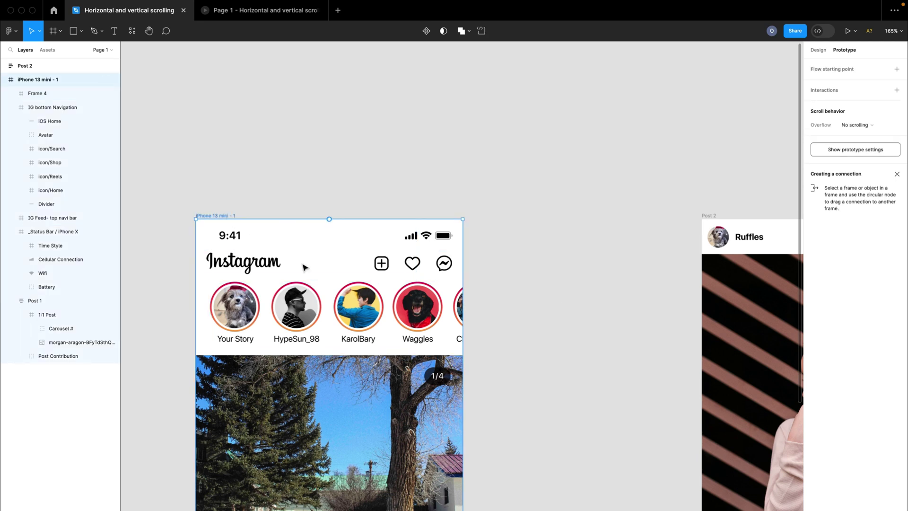
Narrow the outer stories frame to about 354 px so it ends at the phone frame's right edge
{"action": "left_click", "coordinate": [380, 326]}
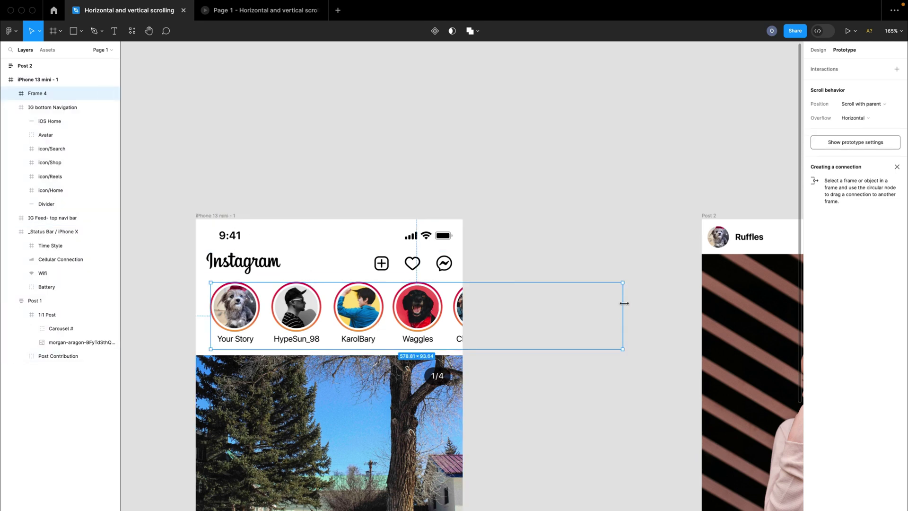
{"action": "scroll", "coordinate": [623, 305], "scroll_direction": "up", "scroll_amount": 5}
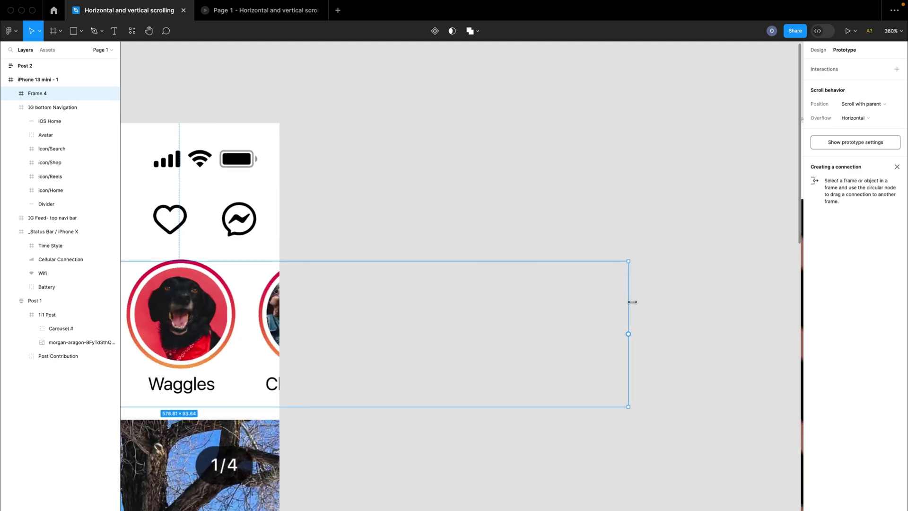
{"action": "left_click_drag", "start_coordinate": [613, 303], "coordinate": [280, 306]}
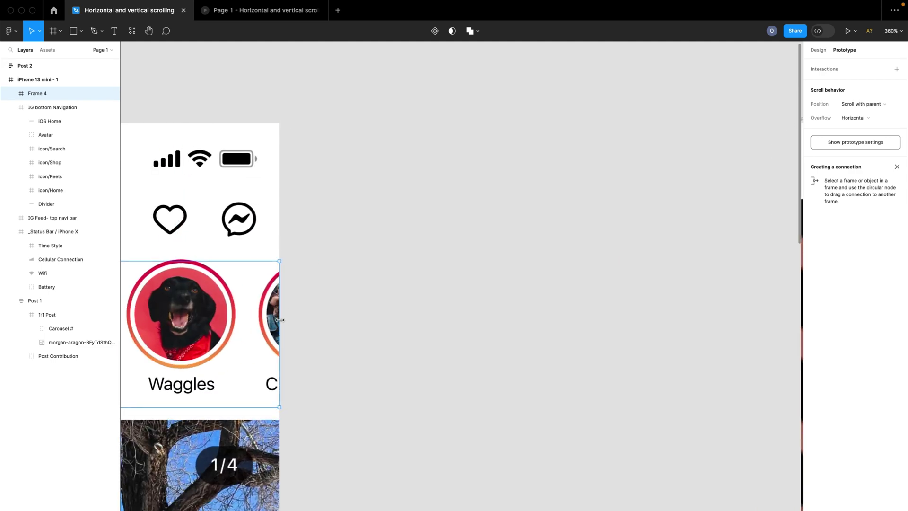
{"action": "scroll", "coordinate": [282, 373], "scroll_direction": "down", "scroll_amount": 5}
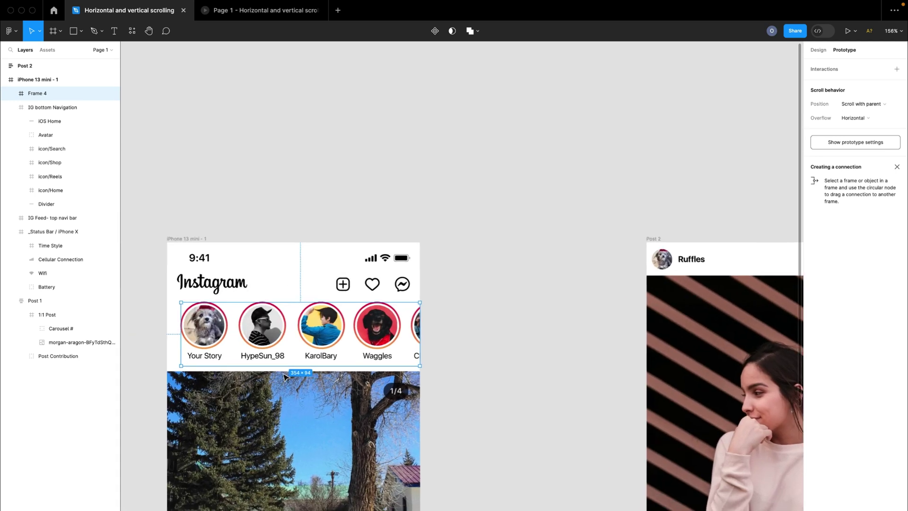
{"action": "scroll", "coordinate": [284, 377], "scroll_direction": "left", "scroll_amount": 2}
Scroll the stories row in both directions in the prototype preview to test the resized frame, then return to the design file
{"action": "left_click", "coordinate": [268, 203]}
{"action": "left_click", "coordinate": [256, 11]}
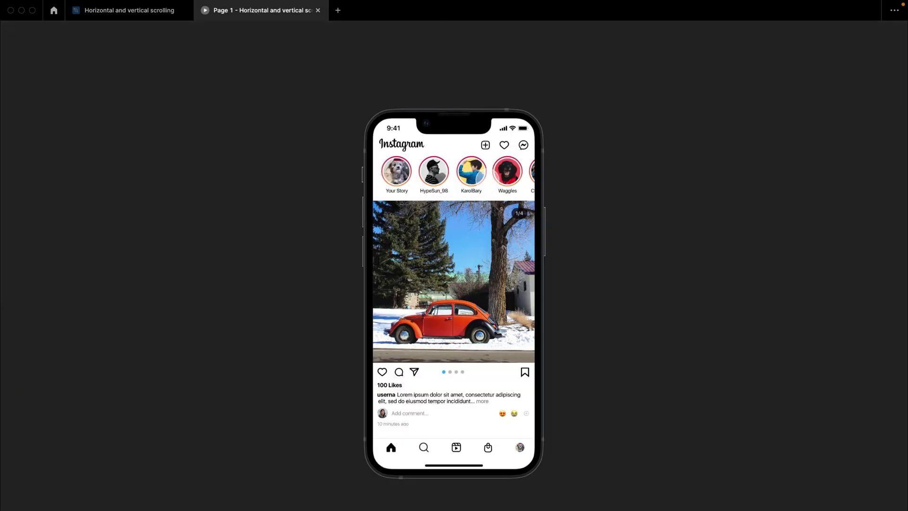
{"action": "left_click_drag", "start_coordinate": [473, 175], "coordinate": [373, 178]}
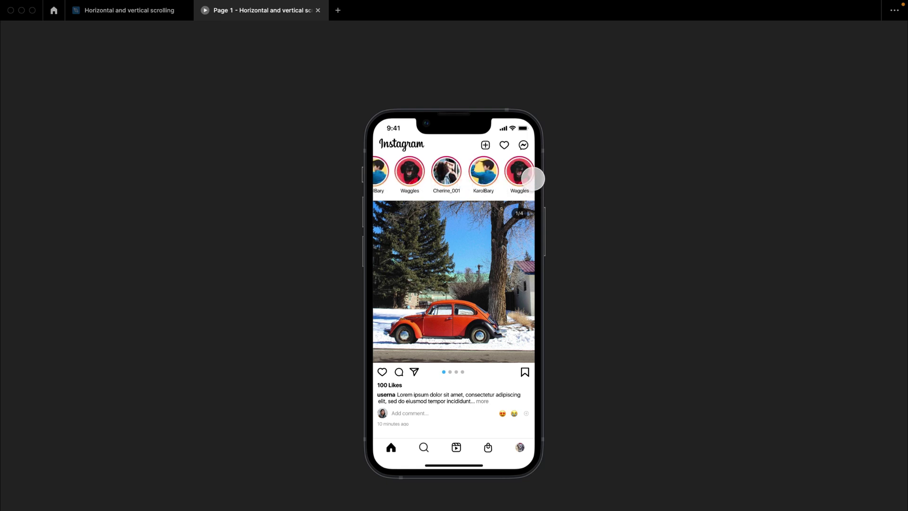
{"action": "left_click_drag", "start_coordinate": [444, 185], "coordinate": [563, 183]}
{"action": "left_click", "coordinate": [135, 10]}
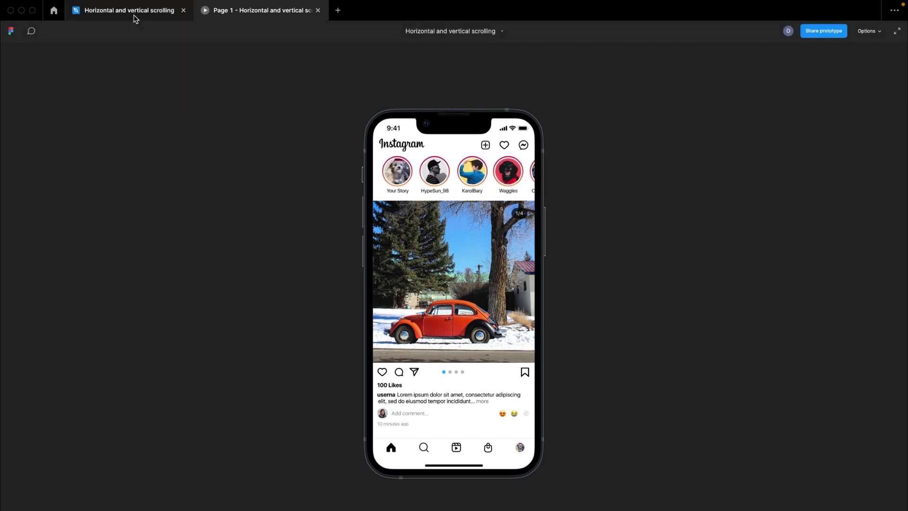
Set the auto layout horizontal padding of the nested stories row, Frame 3, to 10
{"action": "left_click", "coordinate": [412, 329]}
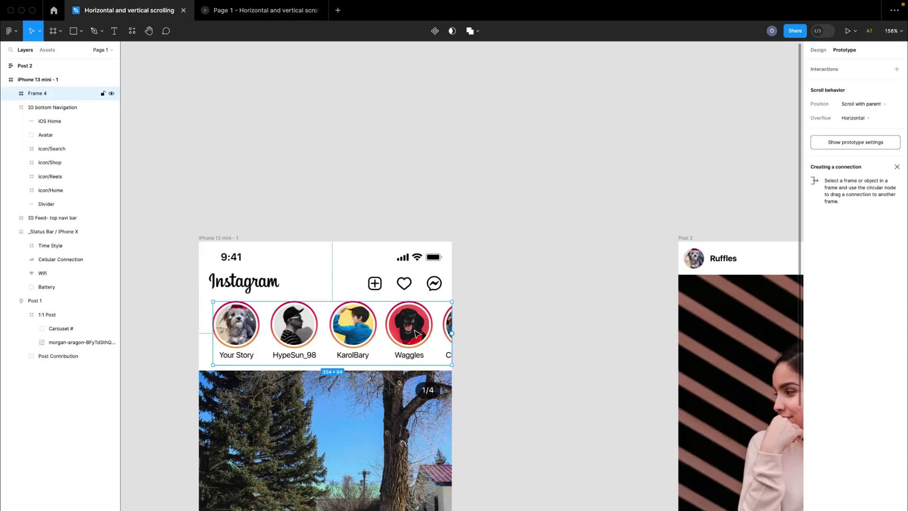
{"action": "double_click", "coordinate": [415, 334]}
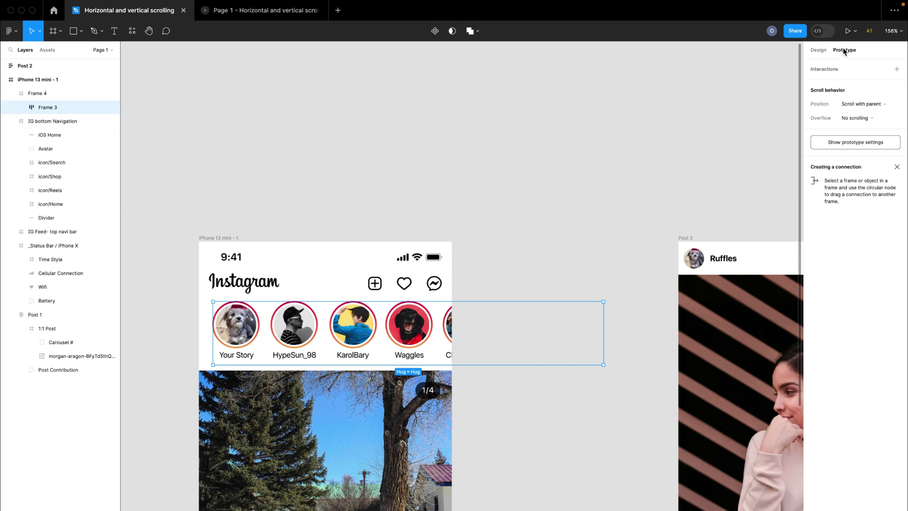
{"action": "left_click", "coordinate": [819, 51]}
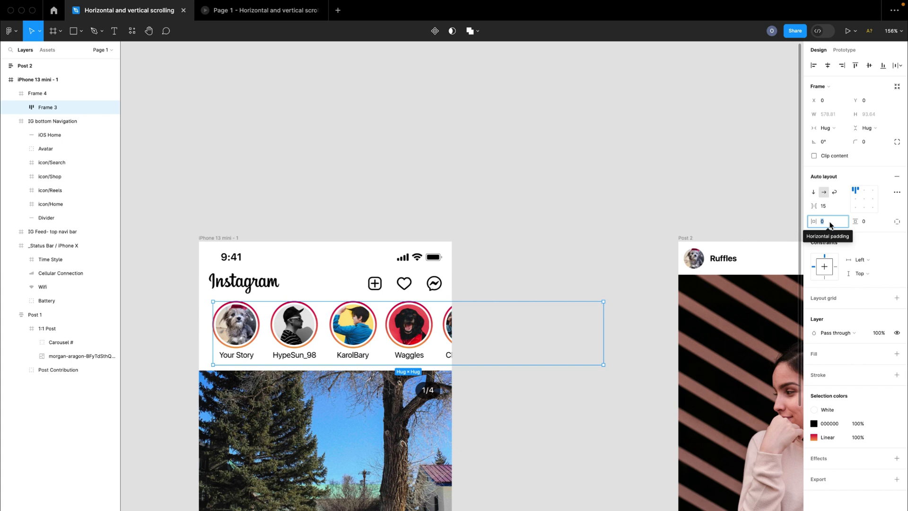
{"action": "type", "text": "10"}
{"action": "key", "text": "Return"}
{"action": "left_click", "coordinate": [549, 238]}
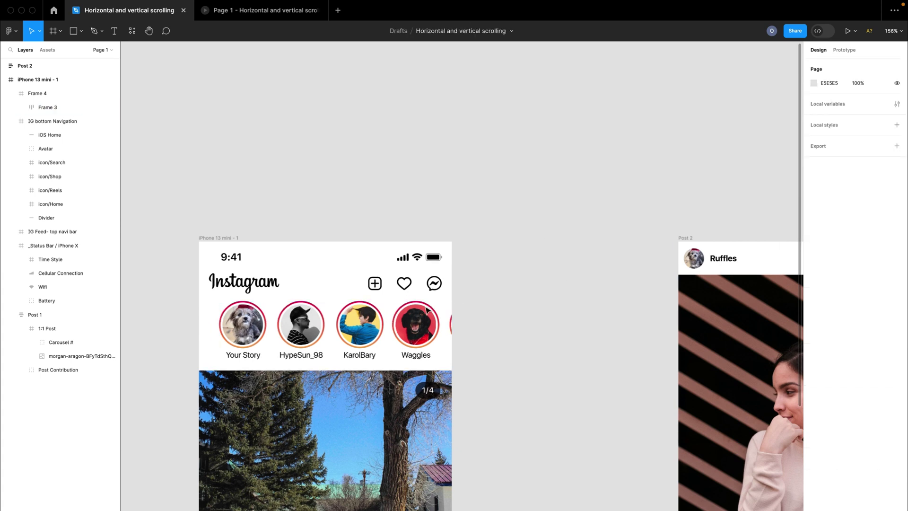
Move the outer stories frame flush with the phone's left edge at X 0 and widen it to 375 px
{"action": "left_click", "coordinate": [381, 330]}
{"action": "left_click_drag", "start_coordinate": [366, 335], "coordinate": [353, 336]}
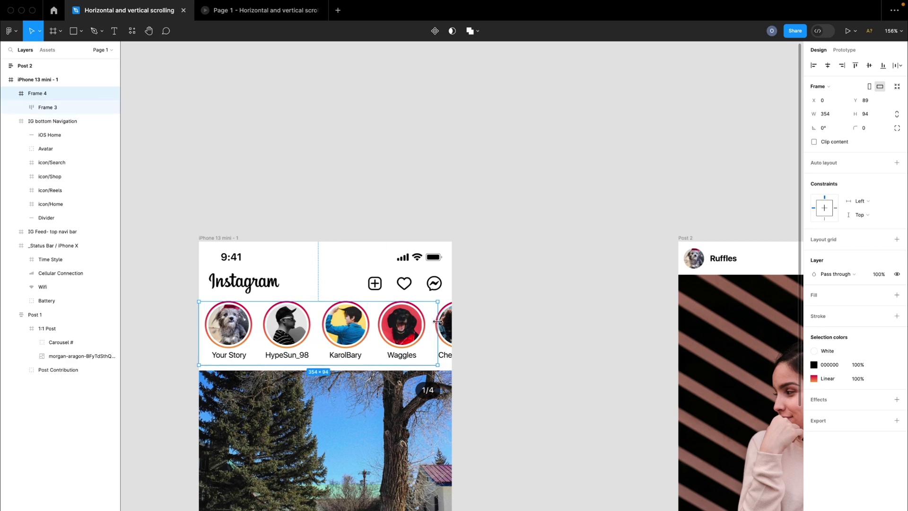
{"action": "scroll", "coordinate": [440, 339], "scroll_direction": "up", "scroll_amount": 5}
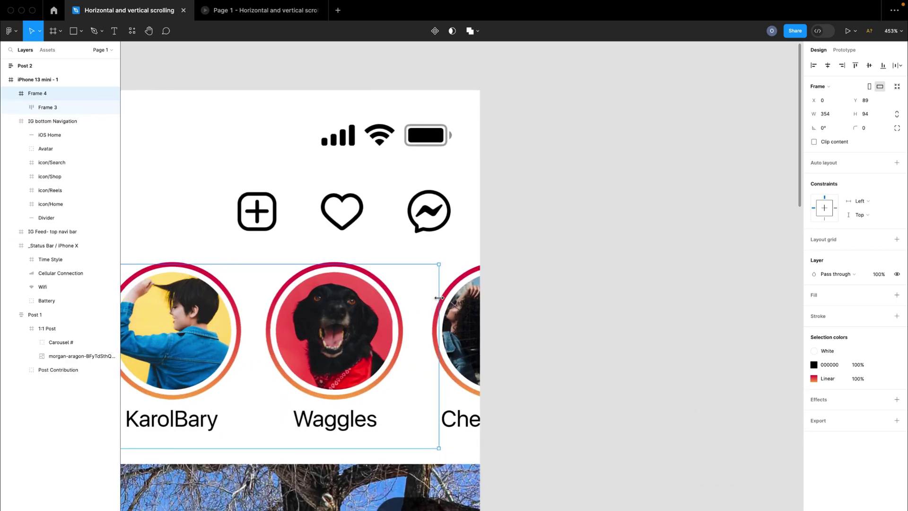
{"action": "left_click_drag", "start_coordinate": [439, 298], "coordinate": [481, 298]}
{"action": "key", "text": "shift+1"}
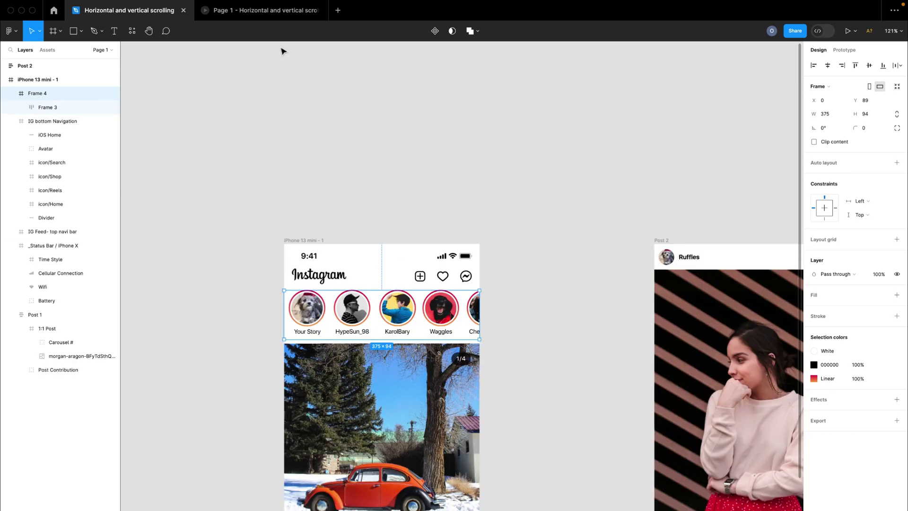
Scroll the widened stories row back and forth in the prototype preview to test it, and return to the design file
{"action": "left_click", "coordinate": [268, 13]}
{"action": "left_click_drag", "start_coordinate": [503, 171], "coordinate": [233, 178]}
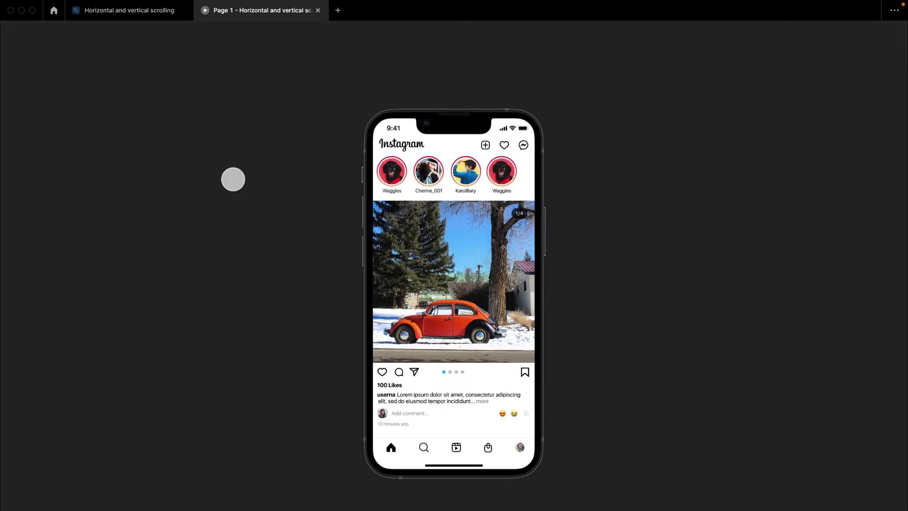
{"action": "left_click_drag", "start_coordinate": [407, 172], "coordinate": [635, 170]}
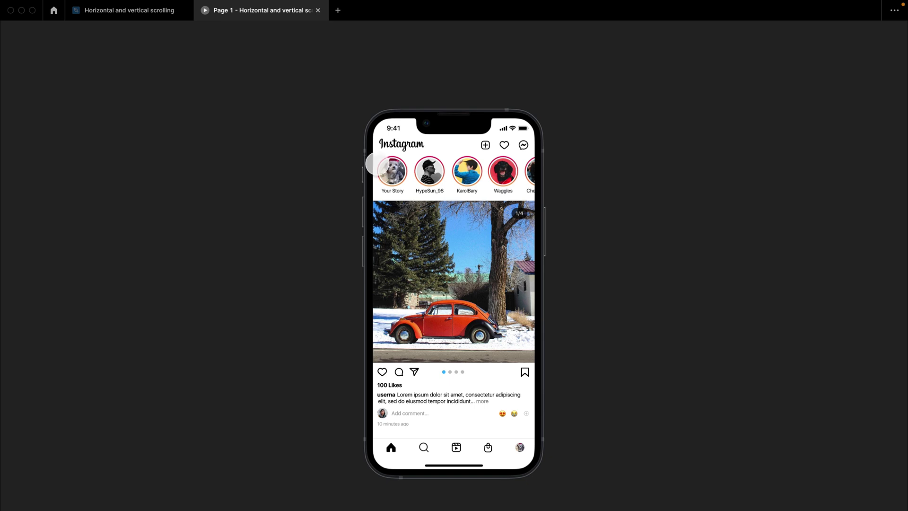
{"action": "left_click_drag", "start_coordinate": [461, 179], "coordinate": [322, 185]}
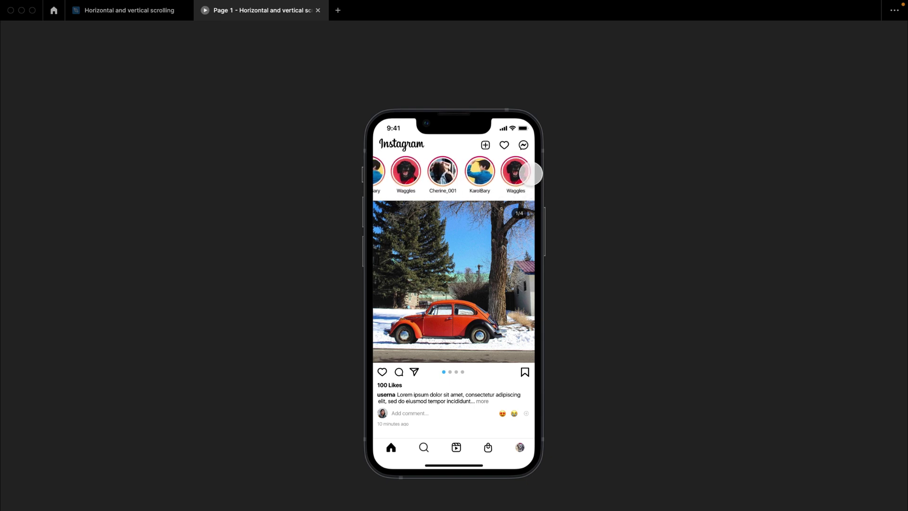
{"action": "left_click_drag", "start_coordinate": [378, 177], "coordinate": [576, 178]}
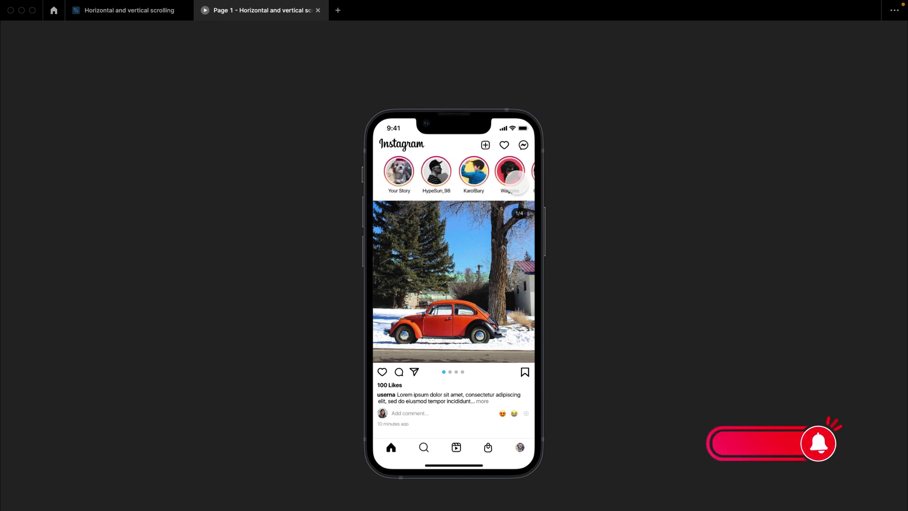
{"action": "left_click_drag", "start_coordinate": [517, 182], "coordinate": [606, 179]}
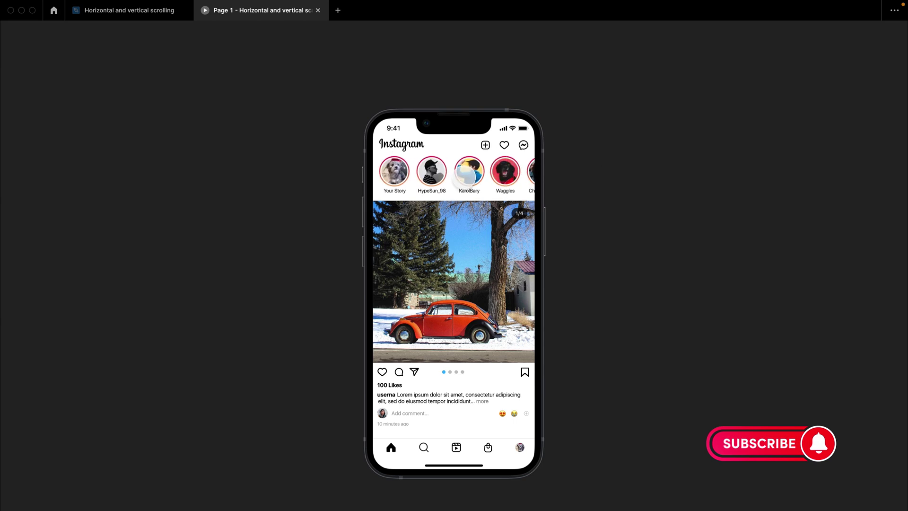
{"action": "left_click_drag", "start_coordinate": [468, 177], "coordinate": [349, 176]}
{"action": "left_click", "coordinate": [142, 12]}
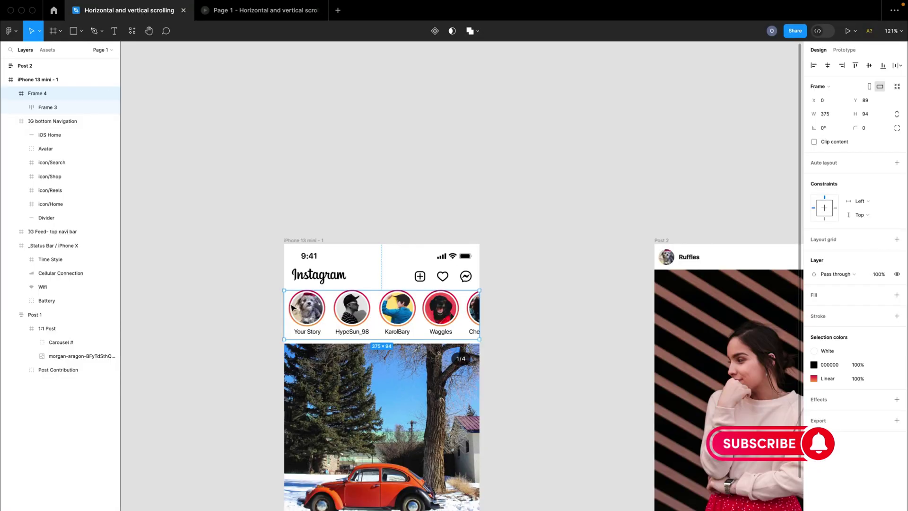
Set the overflow scroll behavior of the iPhone 13 mini - 1 frame to Vertical
{"action": "scroll", "coordinate": [312, 229], "scroll_direction": "down", "scroll_amount": 5}
{"action": "scroll", "coordinate": [311, 228], "scroll_direction": "down", "scroll_amount": 2}
{"action": "scroll", "coordinate": [310, 225], "scroll_direction": "up", "scroll_amount": 4}
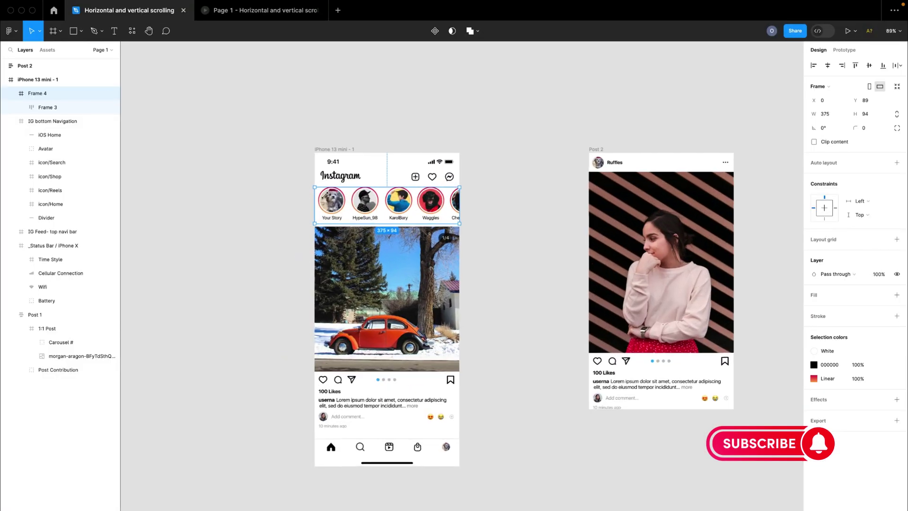
{"action": "left_click", "coordinate": [339, 150]}
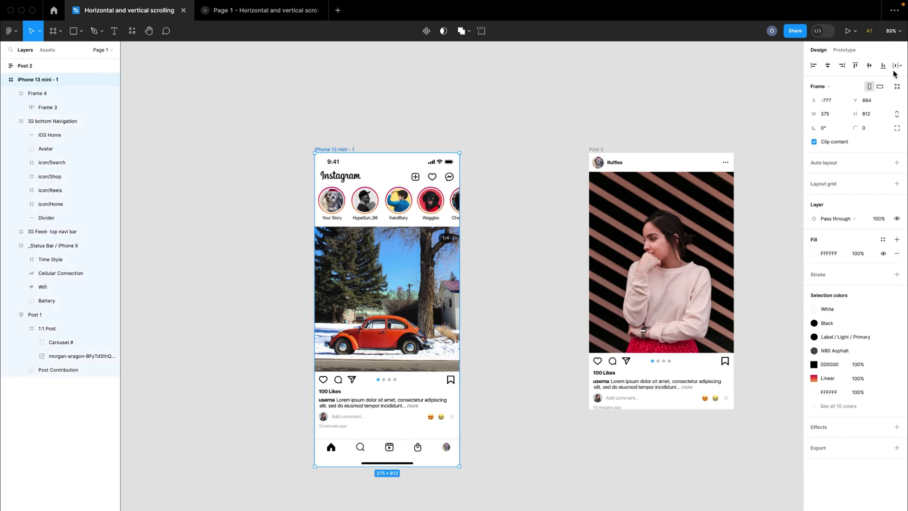
{"action": "left_click", "coordinate": [845, 51]}
{"action": "left_click", "coordinate": [856, 127]}
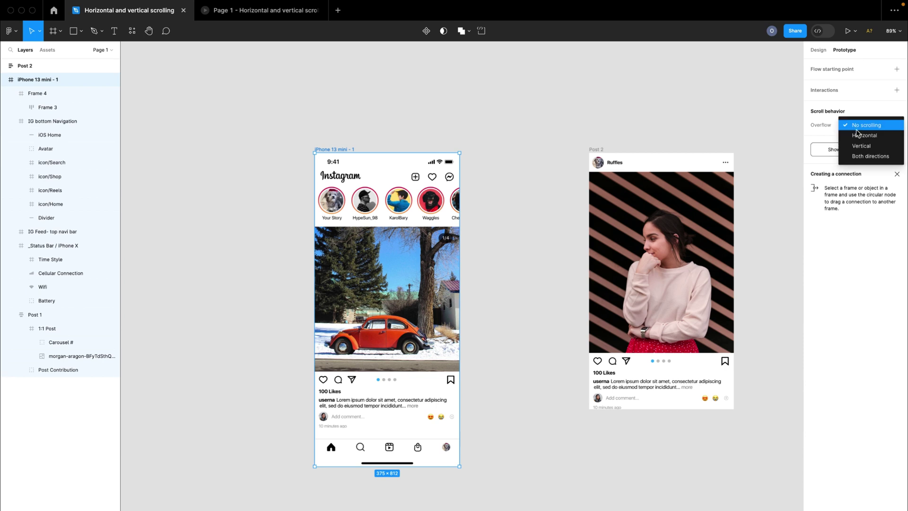
{"action": "left_click", "coordinate": [860, 146]}
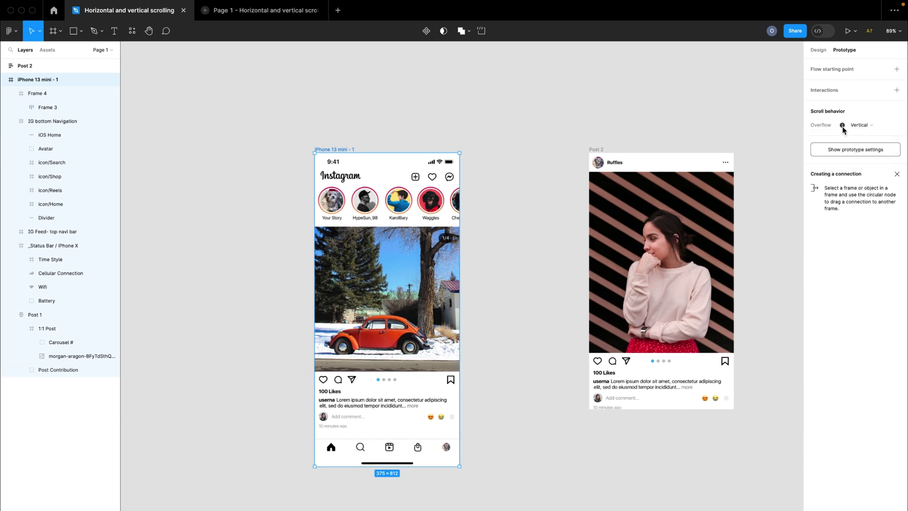
{"action": "mouse_move", "coordinate": [843, 129]}
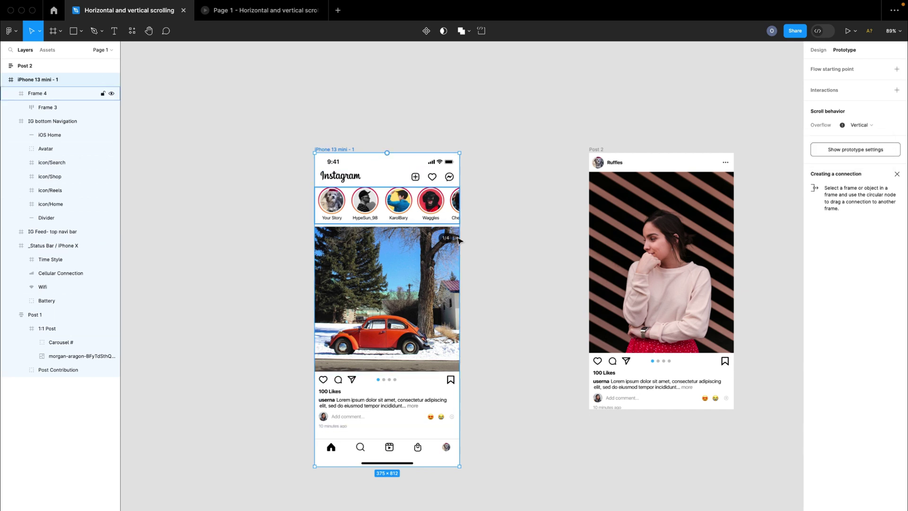
Turn off Clip content for the iPhone 13 mini - 1 frame and deselect it
{"action": "left_click", "coordinate": [818, 52]}
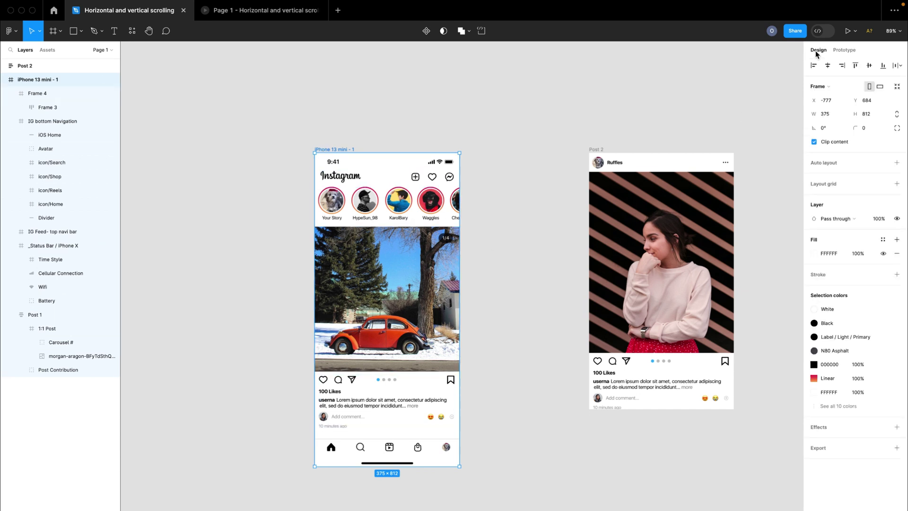
{"action": "left_click", "coordinate": [814, 142]}
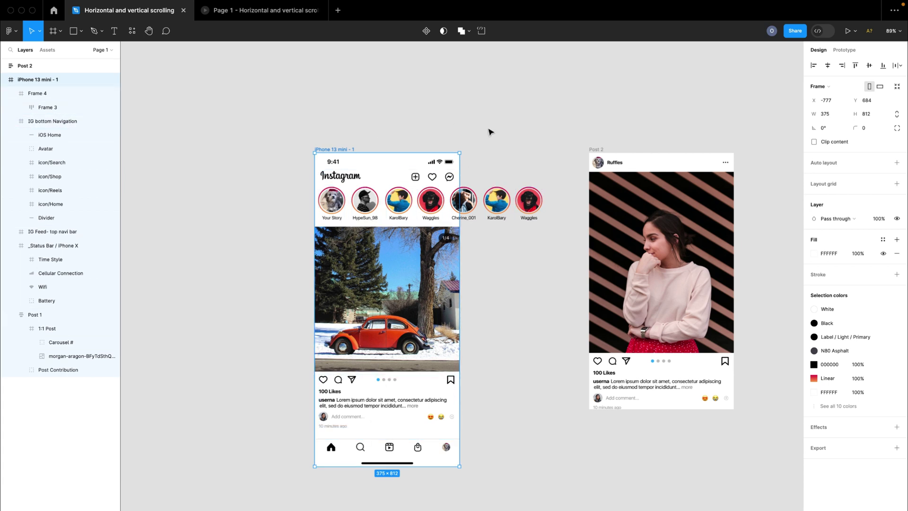
{"action": "left_click", "coordinate": [493, 109]}
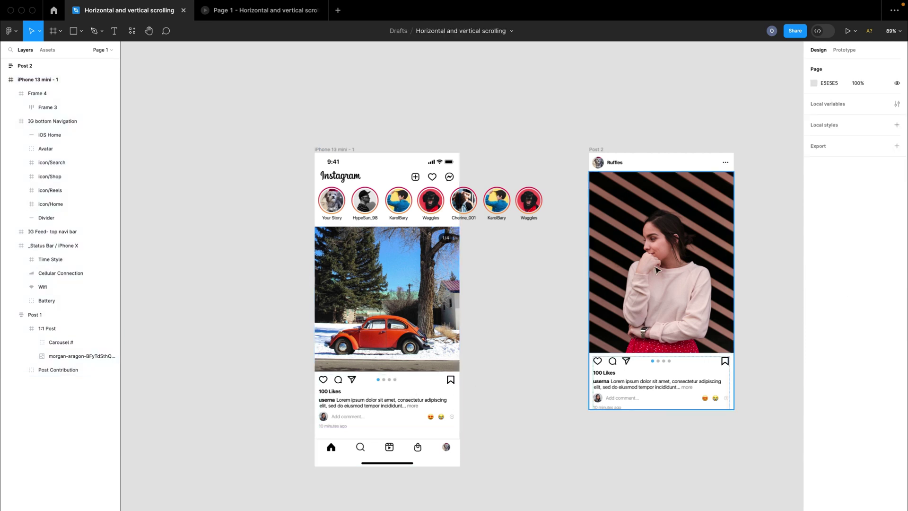
Move Post 2 into the phone frame beneath Post 1, at X 0 and Y 730
{"action": "left_click", "coordinate": [597, 150]}
{"action": "left_click_drag", "start_coordinate": [598, 150], "coordinate": [327, 436]}
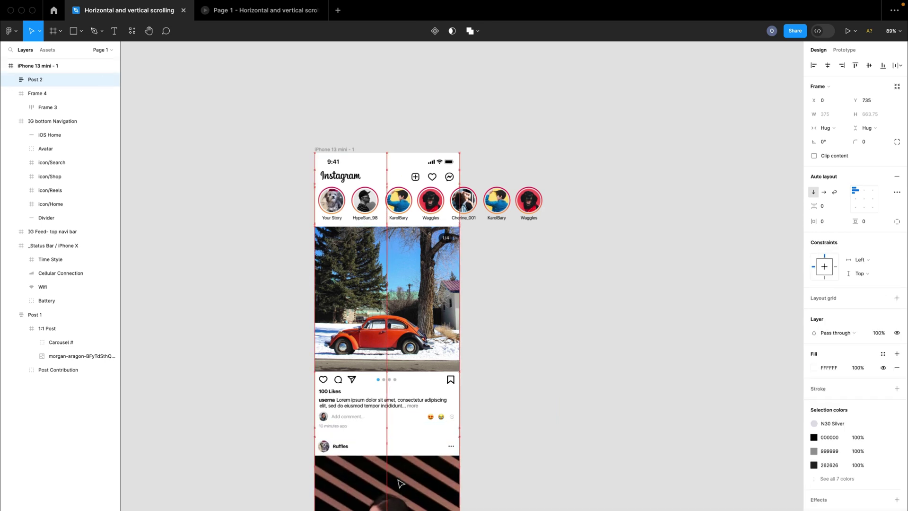
{"action": "left_click_drag", "start_coordinate": [401, 488], "coordinate": [401, 483]}
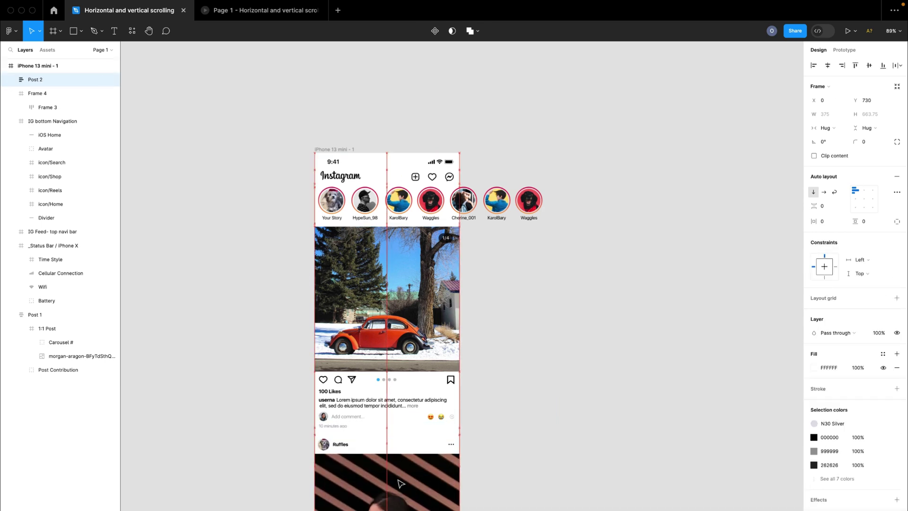
Turn Clip content back on for the phone frame and check its overflow options, keeping Vertical
{"action": "left_click", "coordinate": [335, 150]}
{"action": "left_click", "coordinate": [815, 142]}
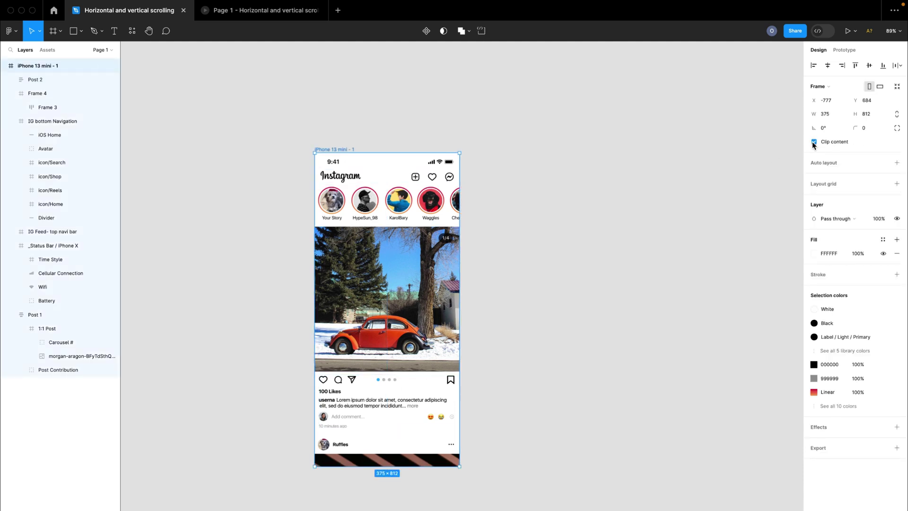
{"action": "left_click", "coordinate": [849, 51]}
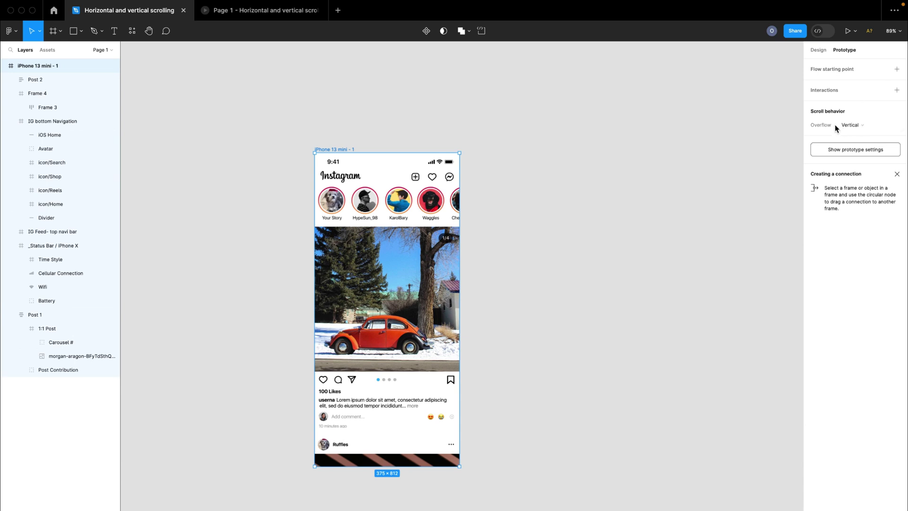
{"action": "left_click", "coordinate": [854, 126]}
{"action": "left_click", "coordinate": [855, 125]}
Scroll the feed down and up in the prototype preview to test vertical scrolling, and return to the design file
{"action": "left_click", "coordinate": [258, 10]}
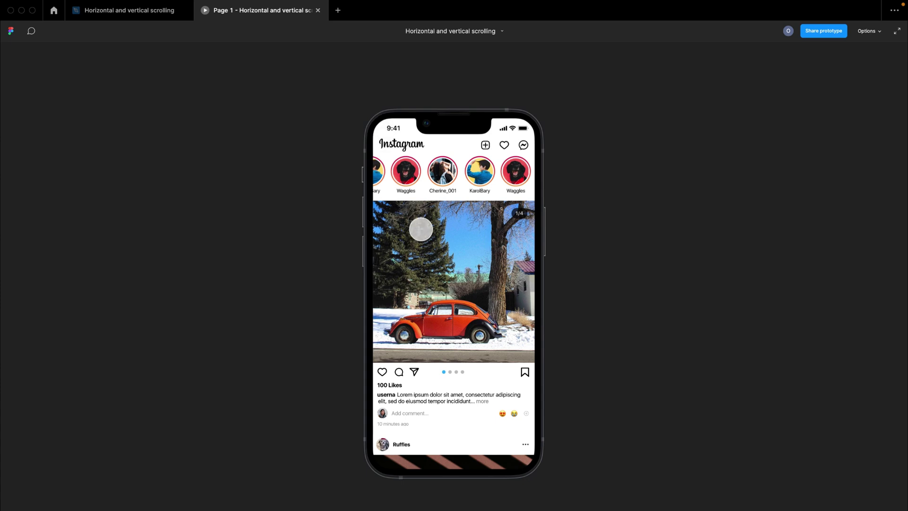
{"action": "left_click_drag", "start_coordinate": [460, 369], "coordinate": [462, 48]}
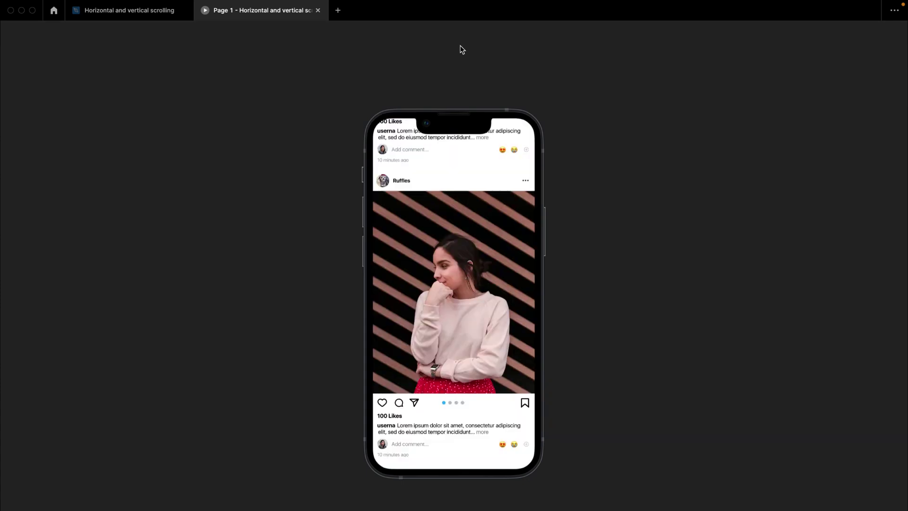
{"action": "left_click_drag", "start_coordinate": [466, 268], "coordinate": [467, 506]}
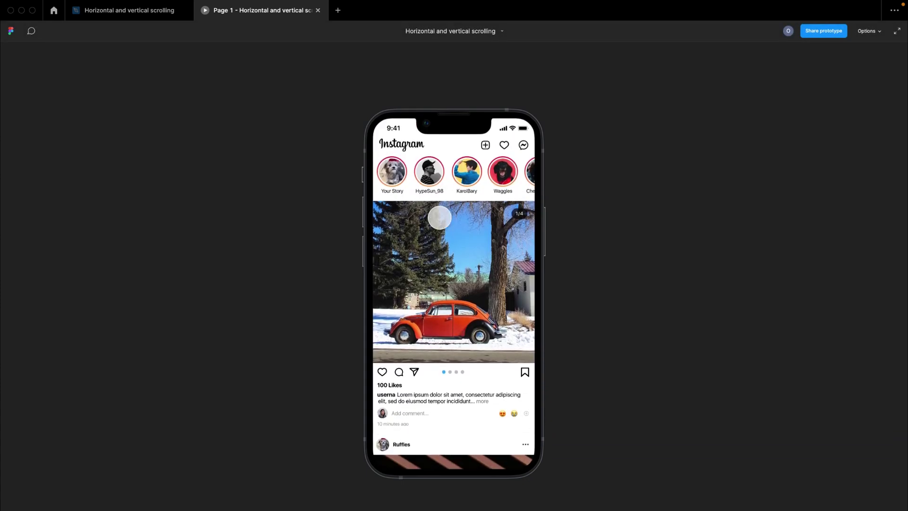
{"action": "left_click_drag", "start_coordinate": [452, 314], "coordinate": [450, 137]}
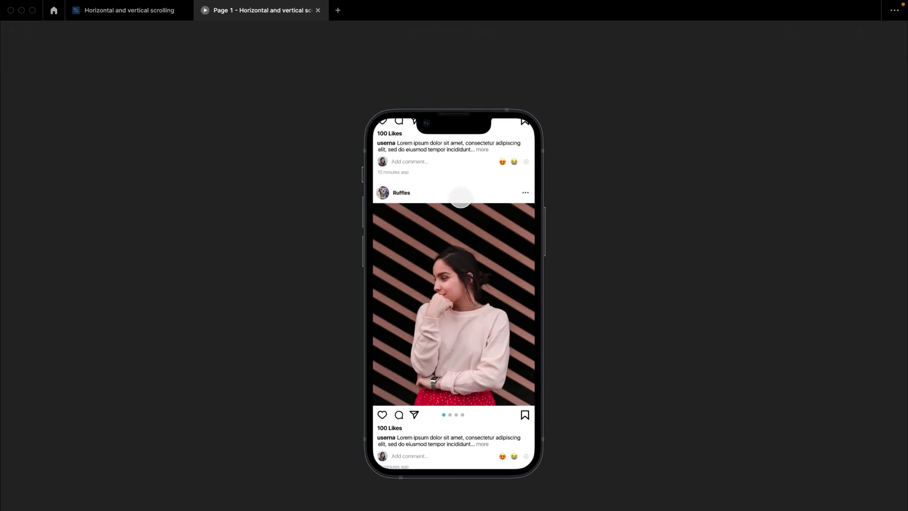
{"action": "left_click_drag", "start_coordinate": [461, 203], "coordinate": [458, 461]}
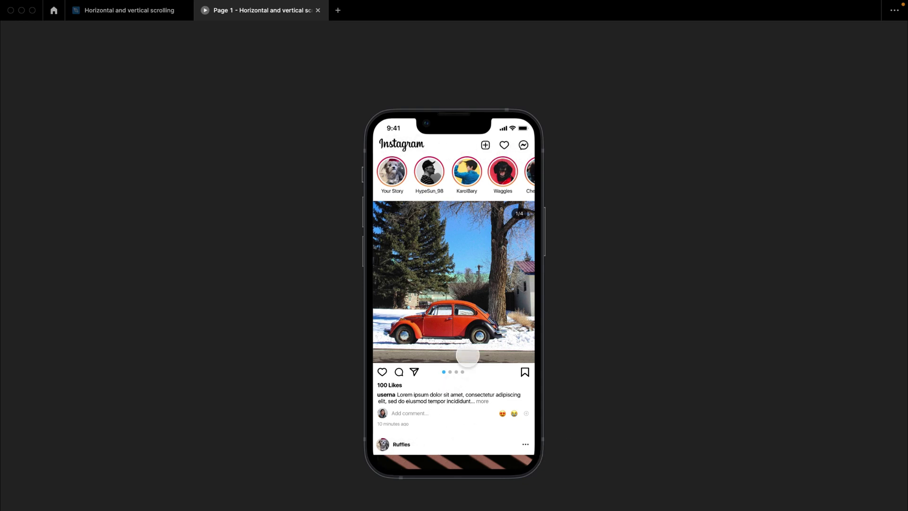
{"action": "left_click_drag", "start_coordinate": [467, 312], "coordinate": [461, 248]}
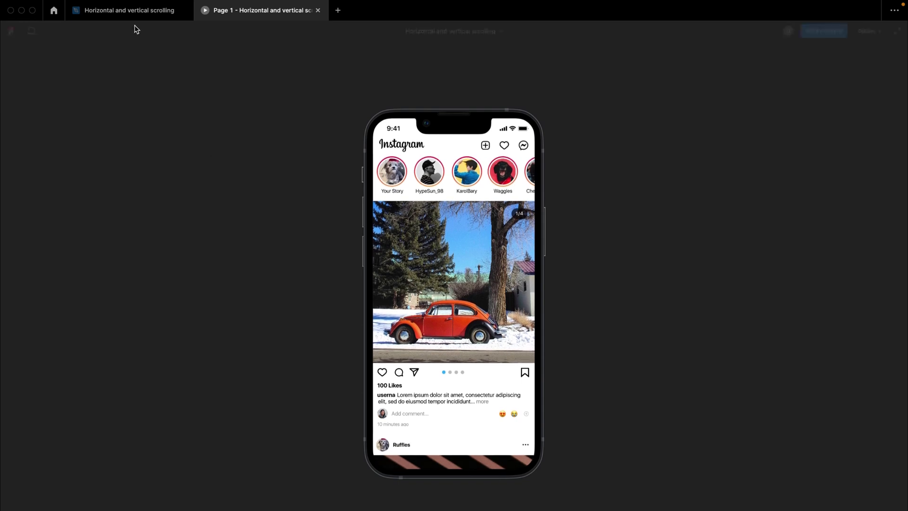
{"action": "left_click", "coordinate": [130, 12]}
Move Post 2 and the IG bottom Navigation out of the phone frame onto the empty canvas on either side
{"action": "scroll", "coordinate": [380, 311], "scroll_direction": "down", "scroll_amount": 3}
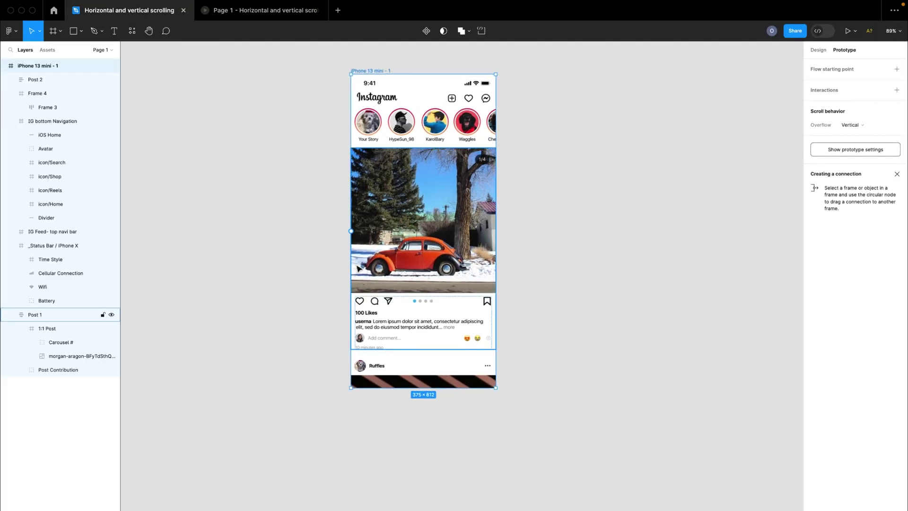
{"action": "left_click", "coordinate": [397, 380]}
{"action": "left_click", "coordinate": [377, 71]}
{"action": "left_click", "coordinate": [446, 374]}
{"action": "left_click_drag", "start_coordinate": [446, 375], "coordinate": [655, 369]}
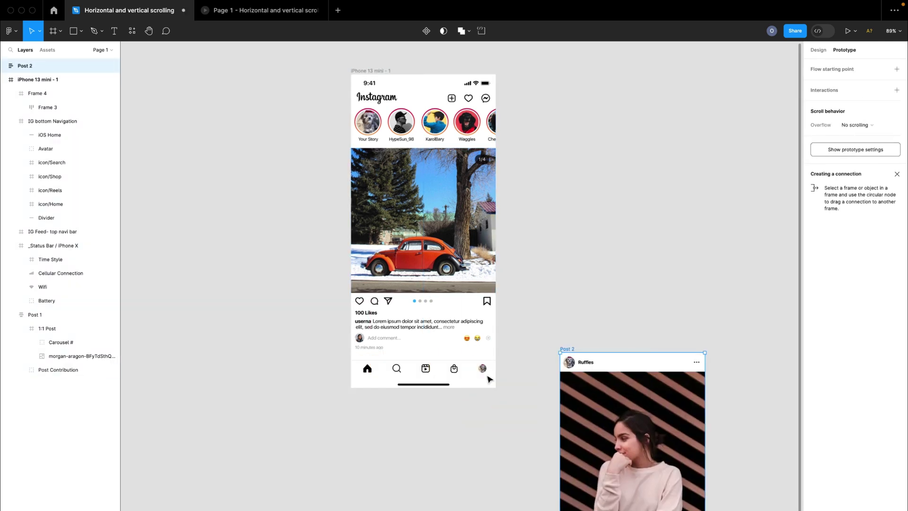
{"action": "left_click", "coordinate": [471, 376]}
{"action": "left_click_drag", "start_coordinate": [457, 376], "coordinate": [195, 365]}
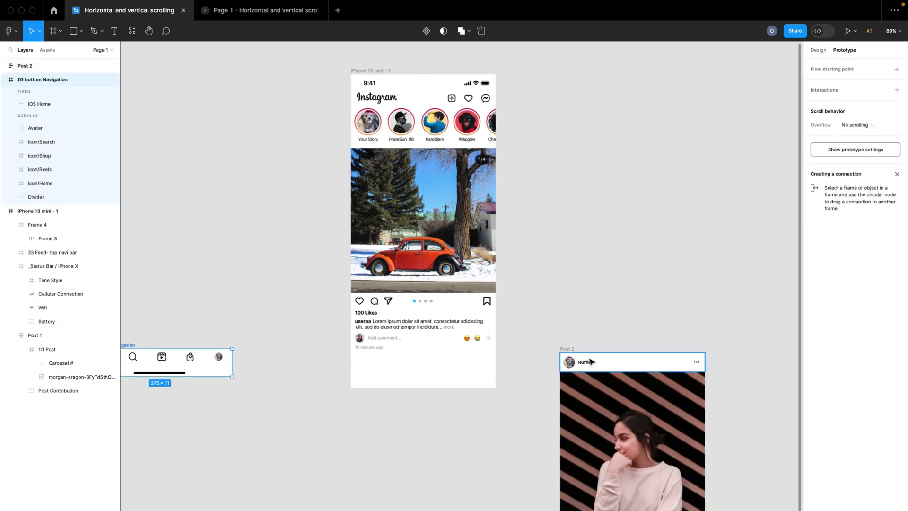
Place Post 2 back inside the phone frame just below Post 1, aligned with the phone's side edges
{"action": "left_click_drag", "start_coordinate": [571, 349], "coordinate": [363, 360]}
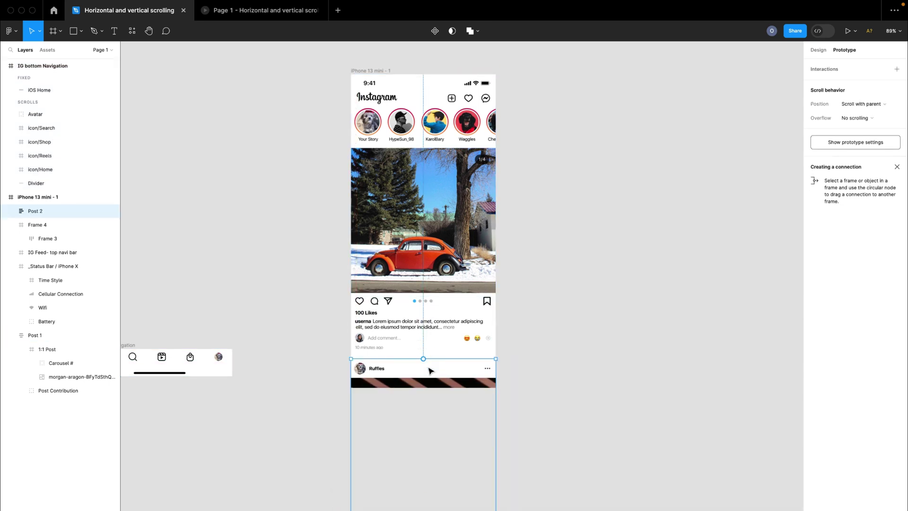
{"action": "left_click_drag", "start_coordinate": [431, 376], "coordinate": [666, 229]}
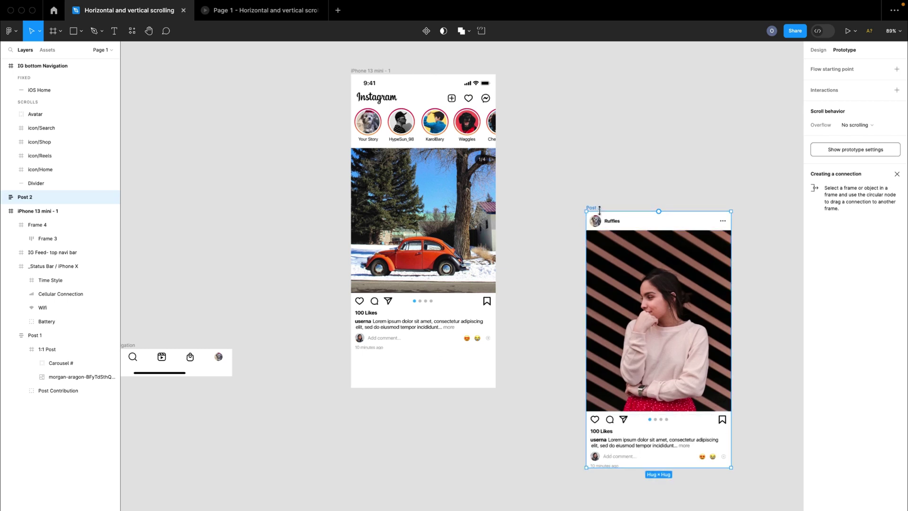
{"action": "left_click_drag", "start_coordinate": [597, 211], "coordinate": [416, 359]}
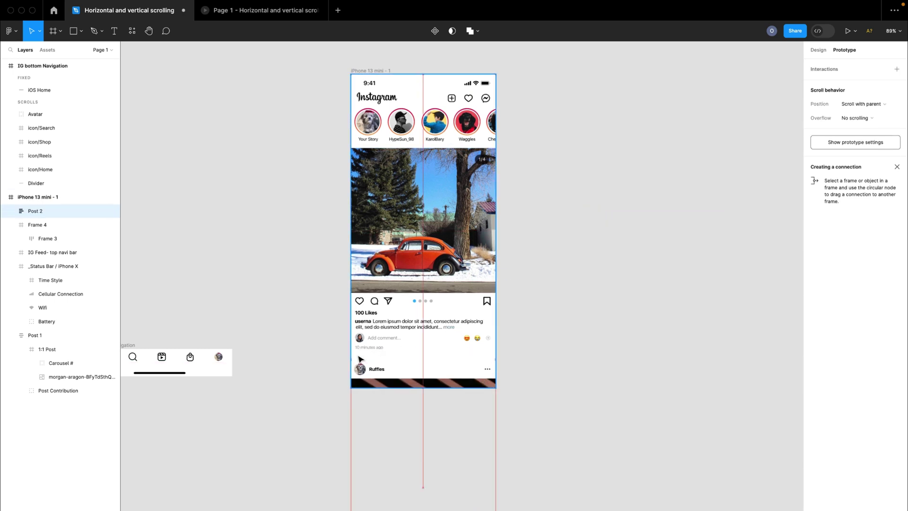
Combine Post 1 and Post 2 into one vertical auto layout frame and show its design properties
{"action": "left_click", "coordinate": [398, 291]}
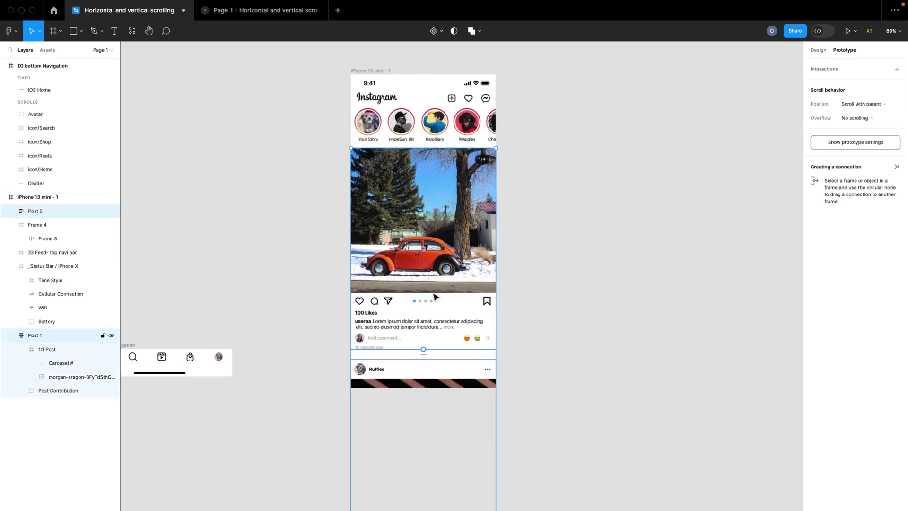
{"action": "key", "text": "shift+a"}
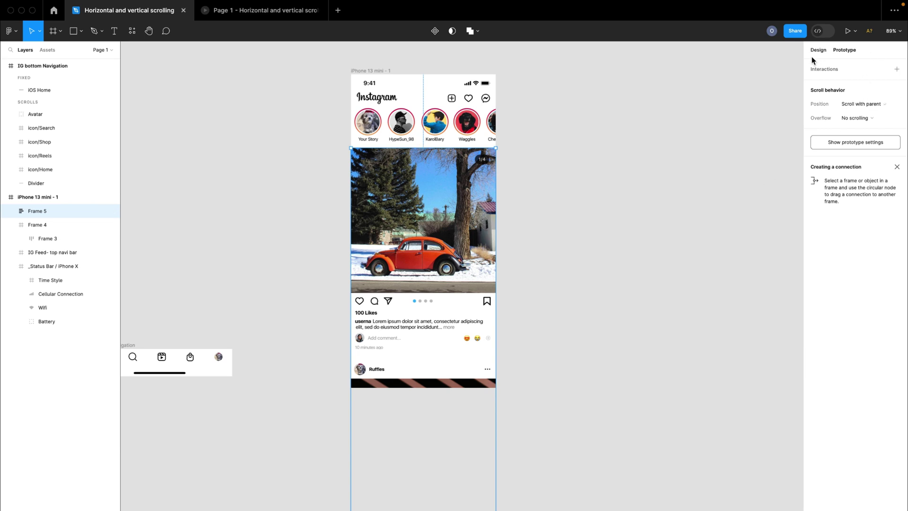
{"action": "left_click", "coordinate": [818, 50]}
Move the combined posts frame out onto the canvas, then place it back in the phone frame below the stories row at about Y 192
{"action": "left_click_drag", "start_coordinate": [434, 242], "coordinate": [691, 225]}
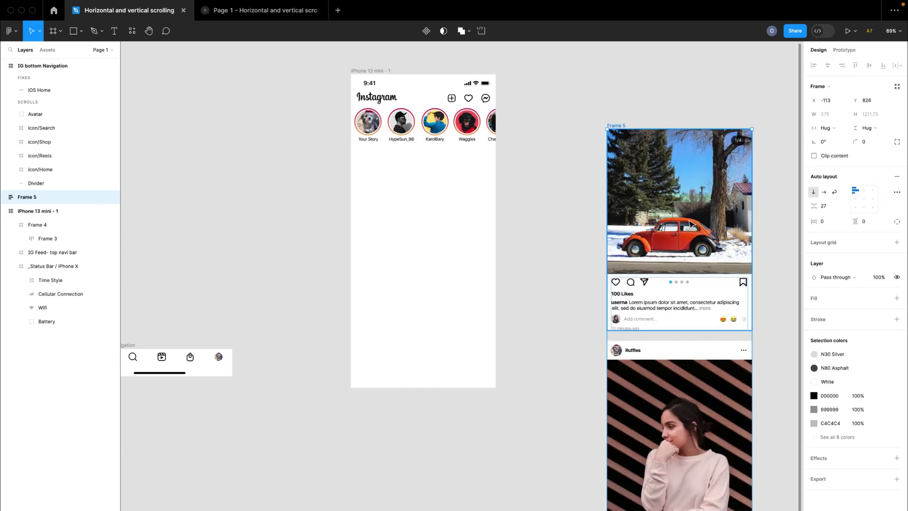
{"action": "scroll", "coordinate": [691, 225], "scroll_direction": "down", "scroll_amount": 5}
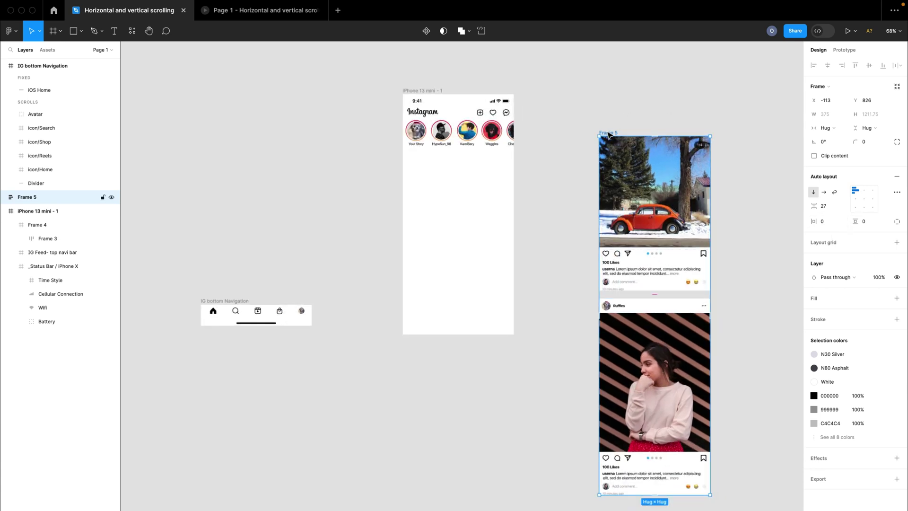
{"action": "left_click_drag", "start_coordinate": [608, 135], "coordinate": [411, 151]}
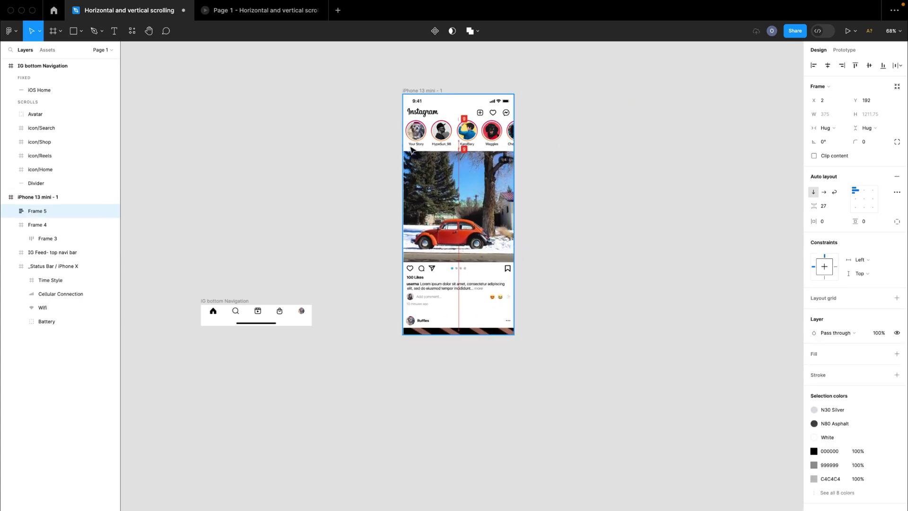
Try to place the IG bottom Navigation over the lower edge of the phone frame, then set it back on the canvas beside the frame
{"action": "left_click", "coordinate": [596, 174]}
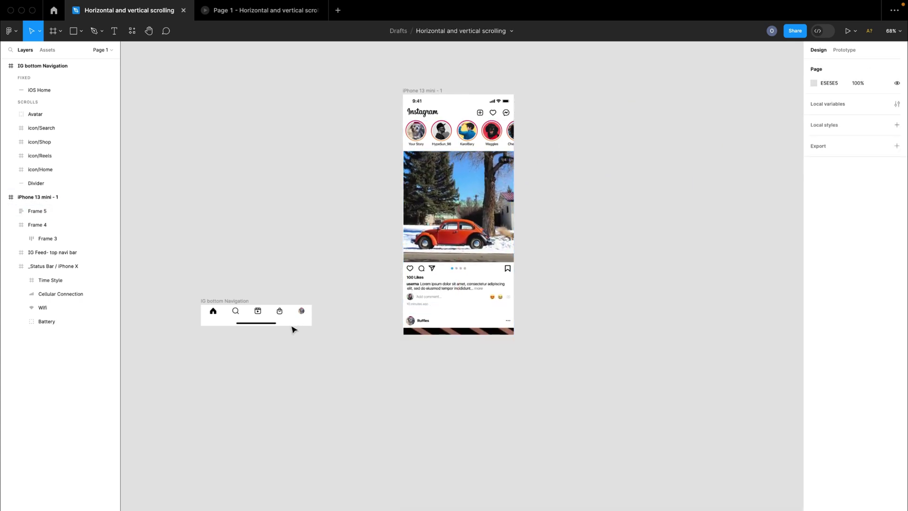
{"action": "scroll", "coordinate": [229, 303], "scroll_direction": "up", "scroll_amount": 3}
{"action": "scroll", "coordinate": [228, 304], "scroll_direction": "up", "scroll_amount": 2}
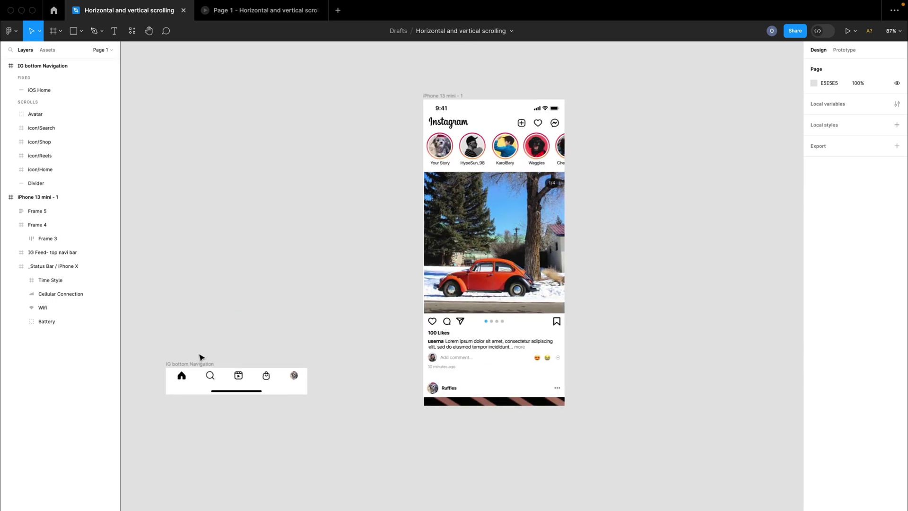
{"action": "left_click_drag", "start_coordinate": [195, 365], "coordinate": [458, 406]}
{"action": "left_click_drag", "start_coordinate": [280, 372], "coordinate": [260, 348]}
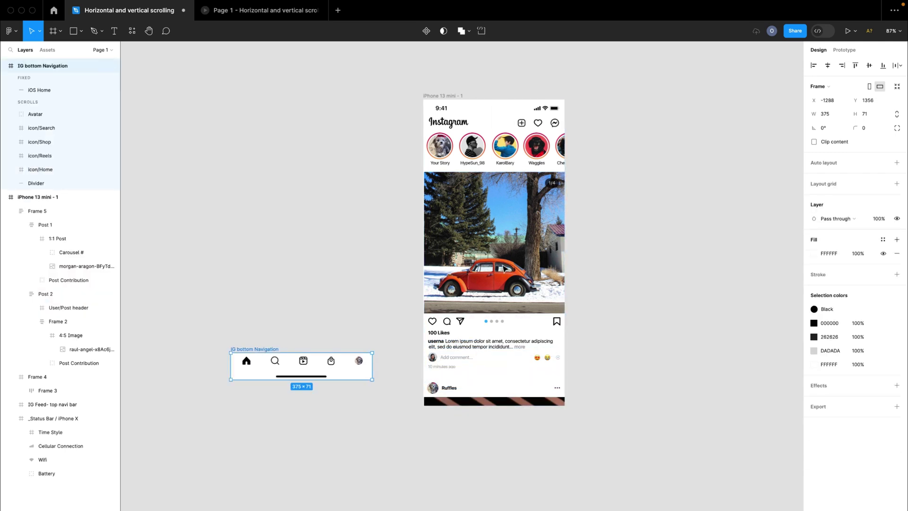
Lock the combined posts frame and place the IG bottom Navigation along the phone frame's lower edge at X 1, Y 741
{"action": "left_click", "coordinate": [524, 245]}
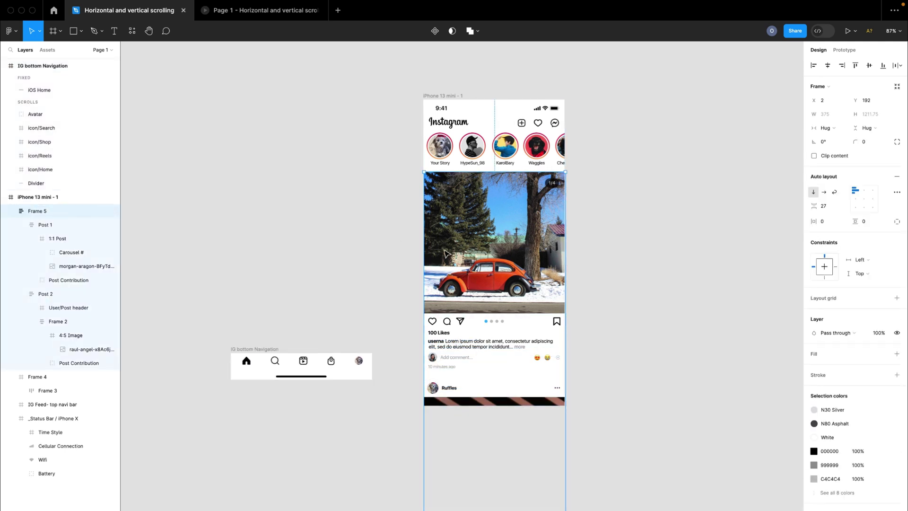
{"action": "left_click", "coordinate": [10, 212]}
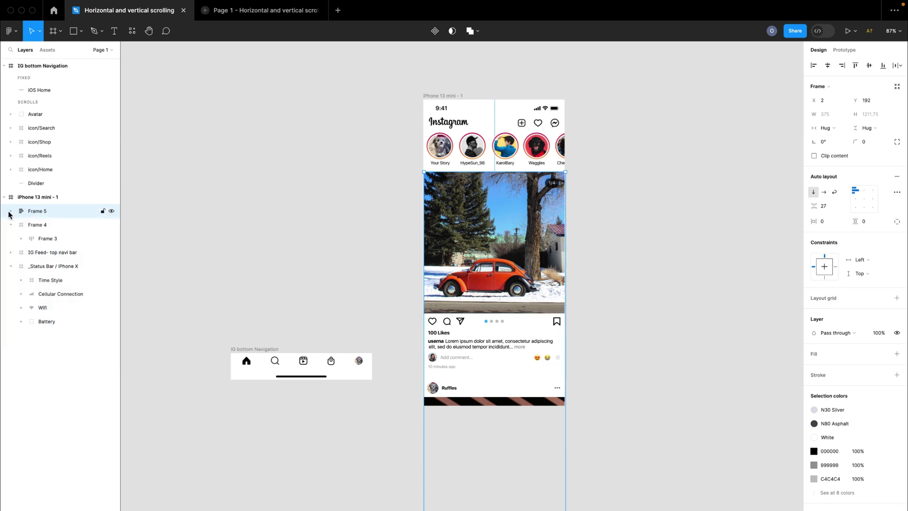
{"action": "left_click", "coordinate": [103, 211]}
{"action": "left_click", "coordinate": [259, 287]}
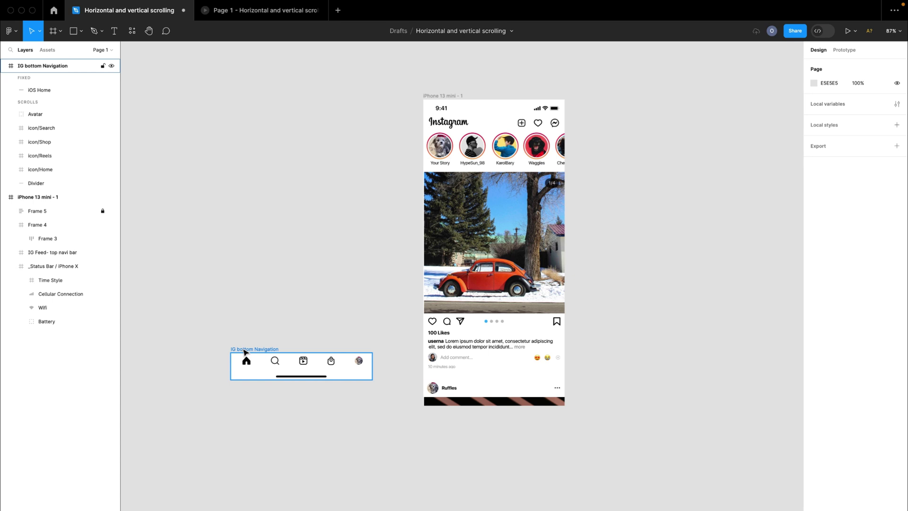
{"action": "left_click_drag", "start_coordinate": [259, 350], "coordinate": [457, 376]}
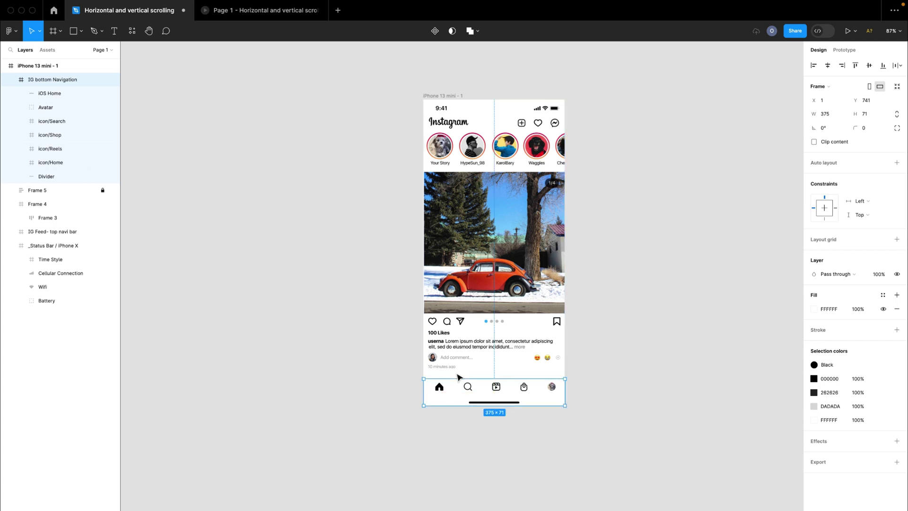
{"action": "left_click", "coordinate": [444, 91]}
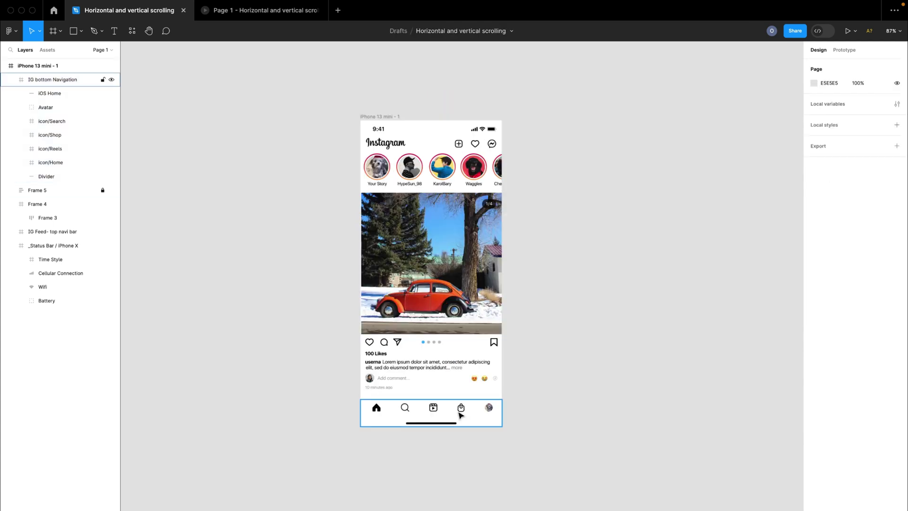
Unlock the combined posts frame (Frame 5) inside the phone frame
{"action": "left_click", "coordinate": [514, 377]}
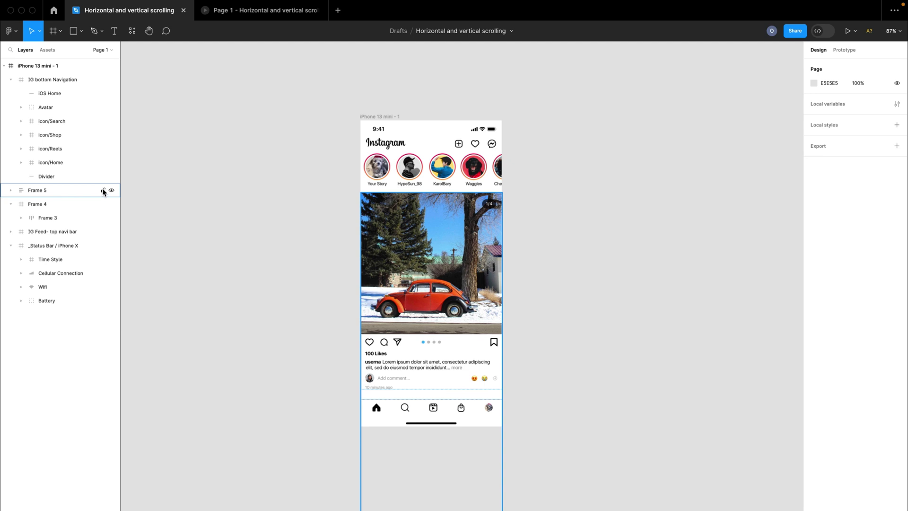
{"action": "left_click", "coordinate": [391, 210]}
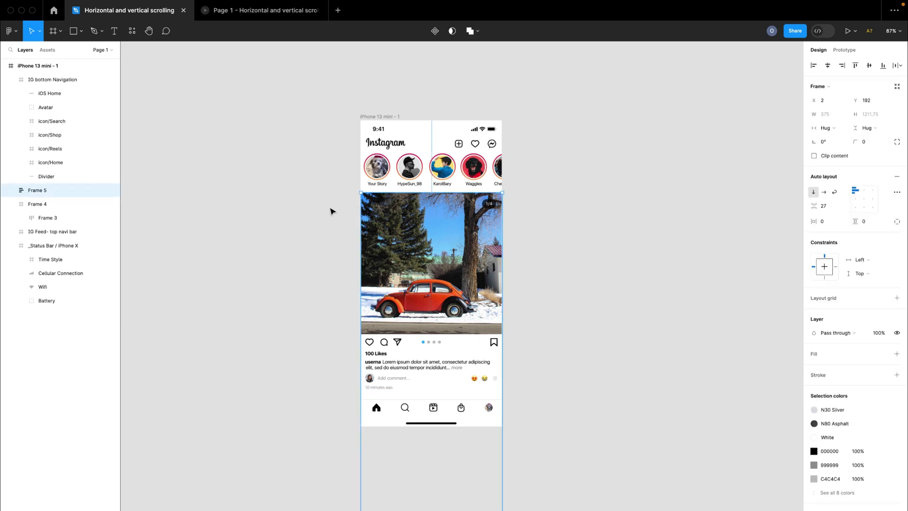
{"action": "left_click", "coordinate": [308, 205]}
Examine the status bar and the IG Feed top nav bar, including the status bar's prototype scroll behavior
{"action": "scroll", "coordinate": [484, 119], "scroll_direction": "up", "scroll_amount": 2}
{"action": "left_click", "coordinate": [478, 110]}
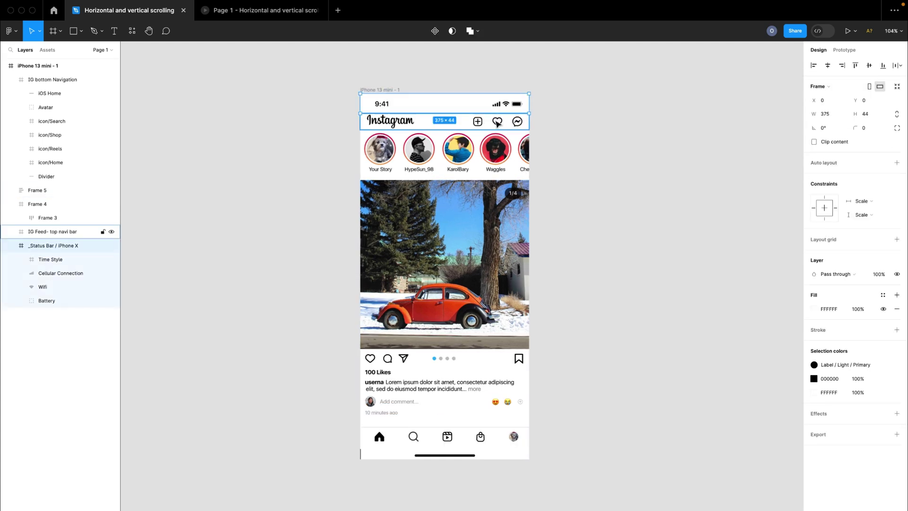
{"action": "left_click", "coordinate": [499, 125]}
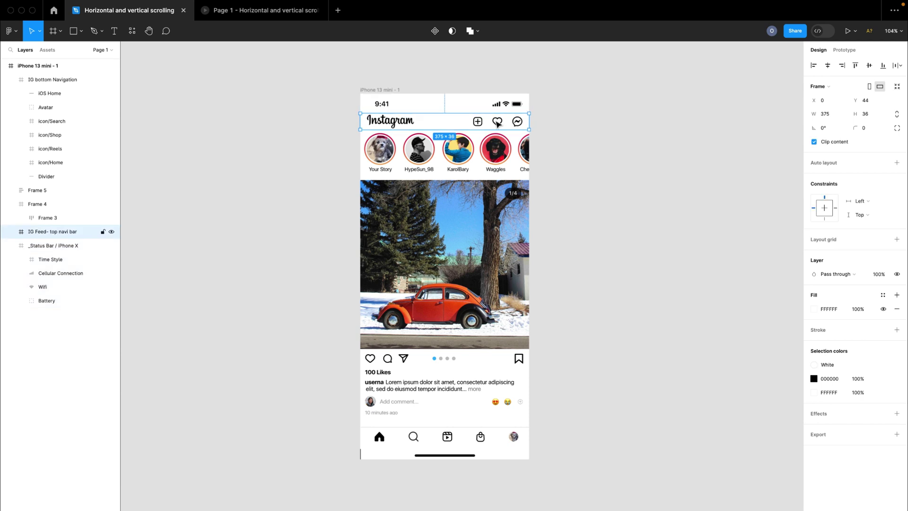
{"action": "left_click", "coordinate": [570, 231]}
{"action": "left_click", "coordinate": [424, 113]}
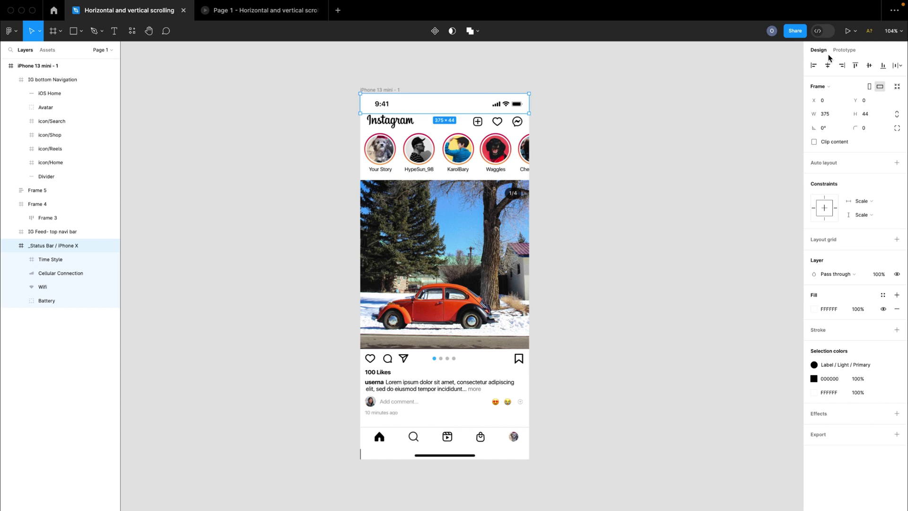
{"action": "left_click", "coordinate": [842, 50]}
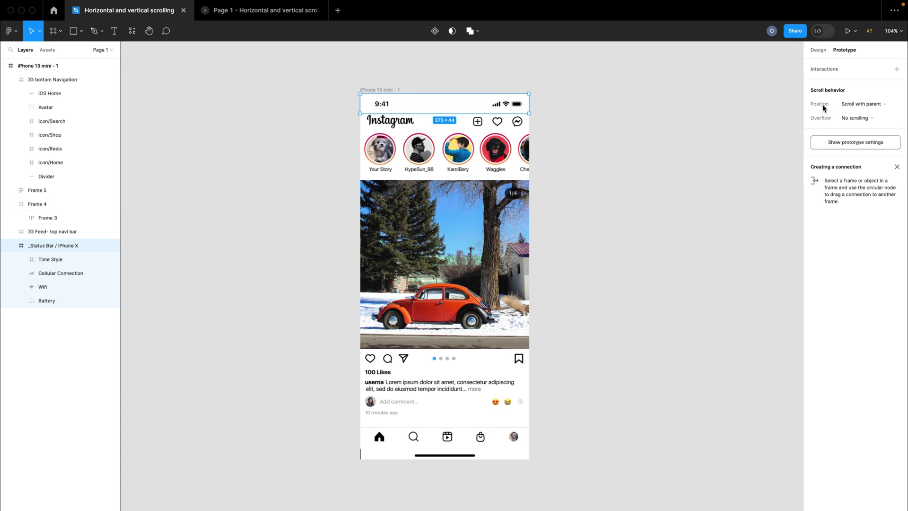
{"action": "left_click", "coordinate": [622, 102]}
{"action": "left_click", "coordinate": [809, 51]}
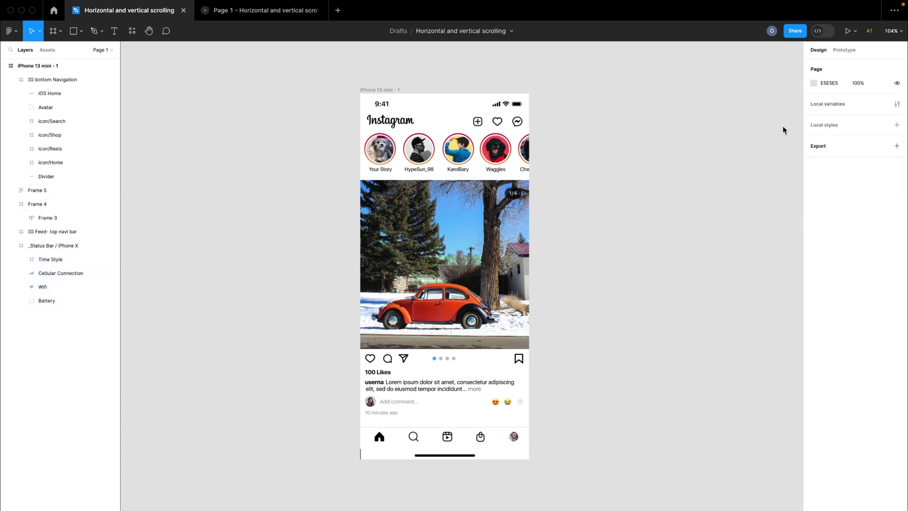
Set the status bar's prototype scroll position to Fixed (stay in place)
{"action": "left_click", "coordinate": [465, 102]}
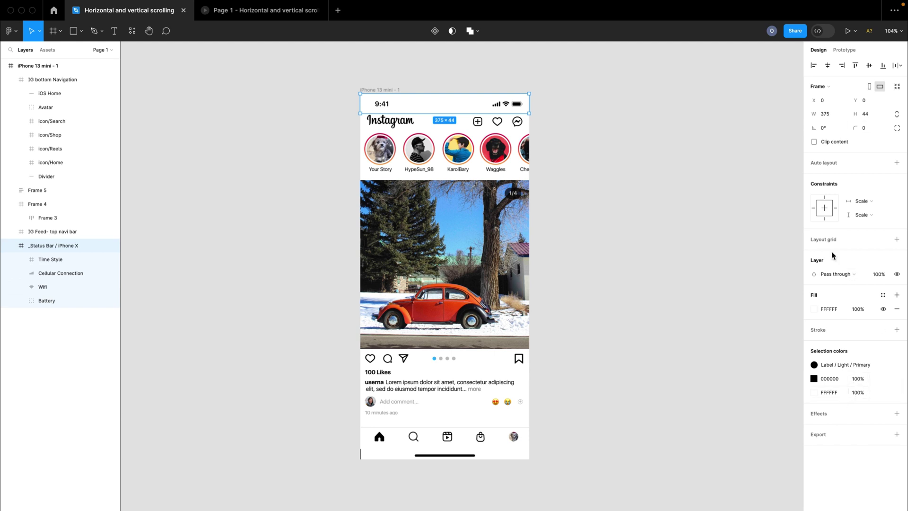
{"action": "left_click", "coordinate": [844, 51]}
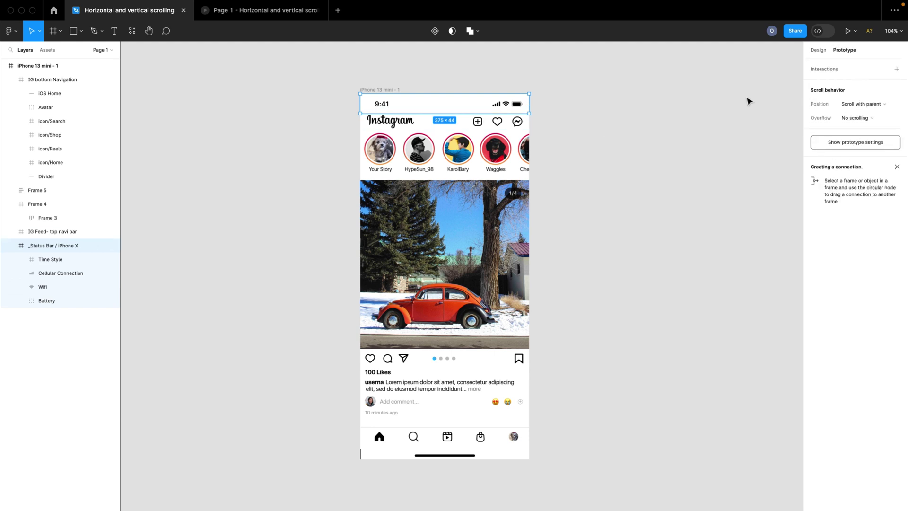
{"action": "left_click", "coordinate": [849, 106]}
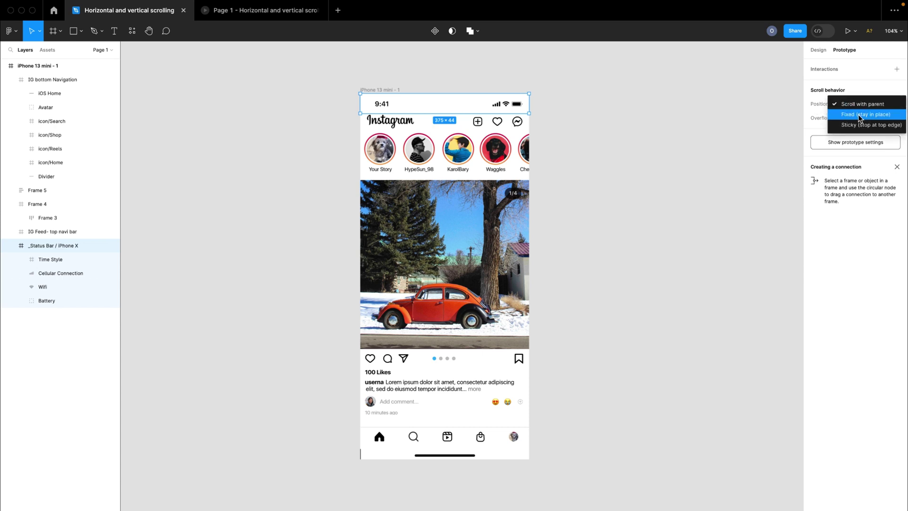
{"action": "left_click", "coordinate": [859, 118]}
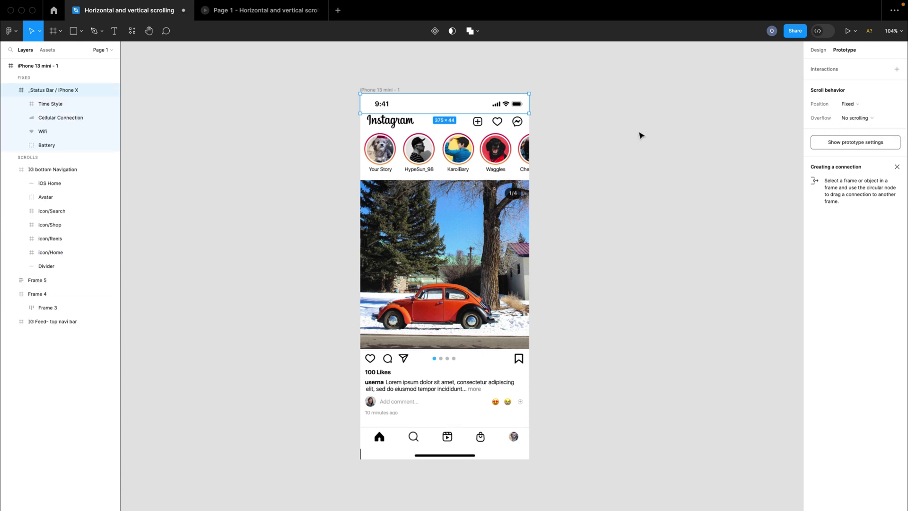
Set the IG Feed top nav bar's prototype scroll position to Fixed (stay in place)
{"action": "left_click", "coordinate": [492, 127]}
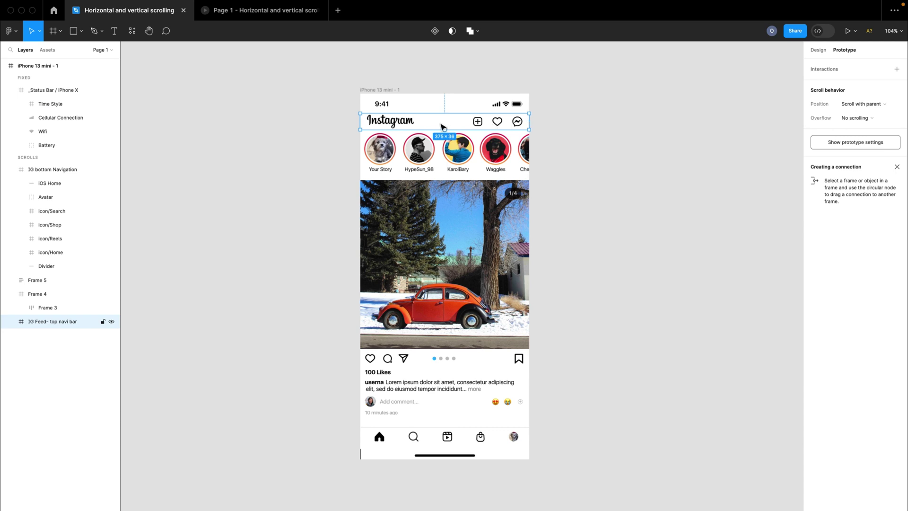
{"action": "left_click", "coordinate": [863, 105]}
{"action": "left_click", "coordinate": [858, 115]}
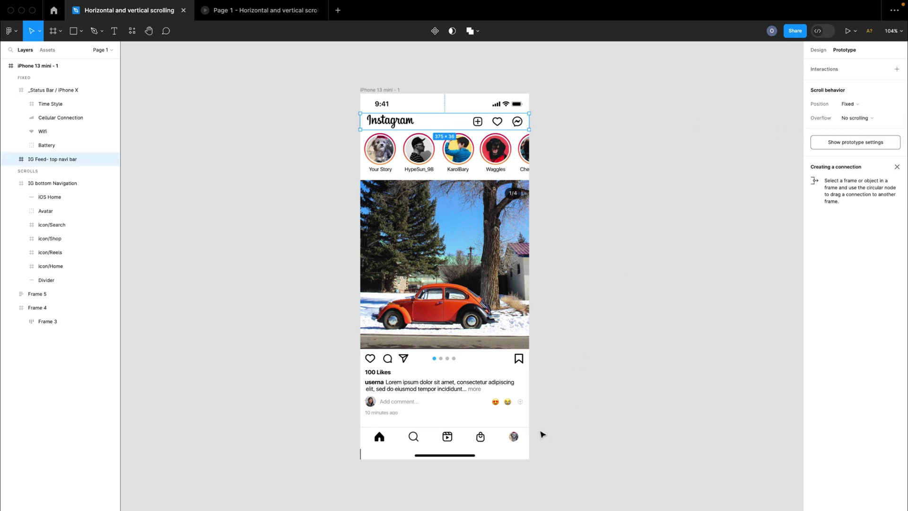
Set the IG bottom Navigation's prototype scroll position to Fixed (stay in place)
{"action": "left_click", "coordinate": [502, 442]}
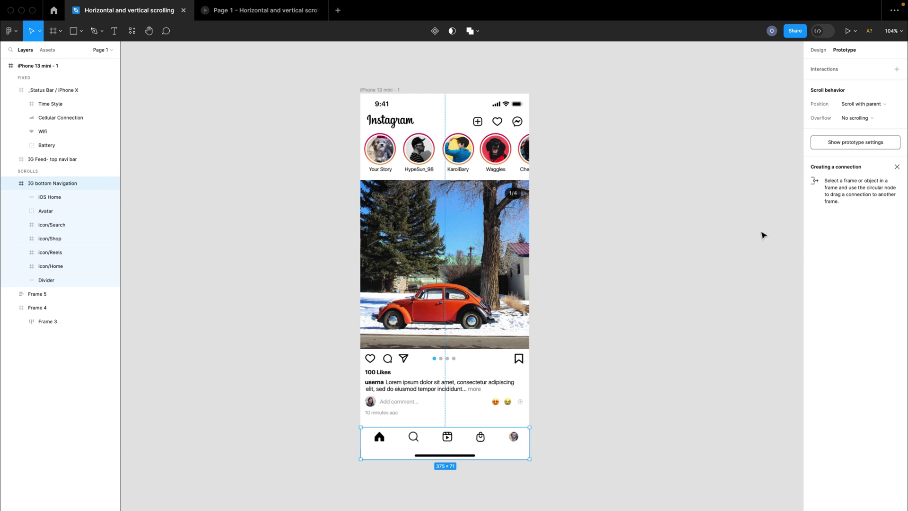
{"action": "left_click", "coordinate": [862, 105]}
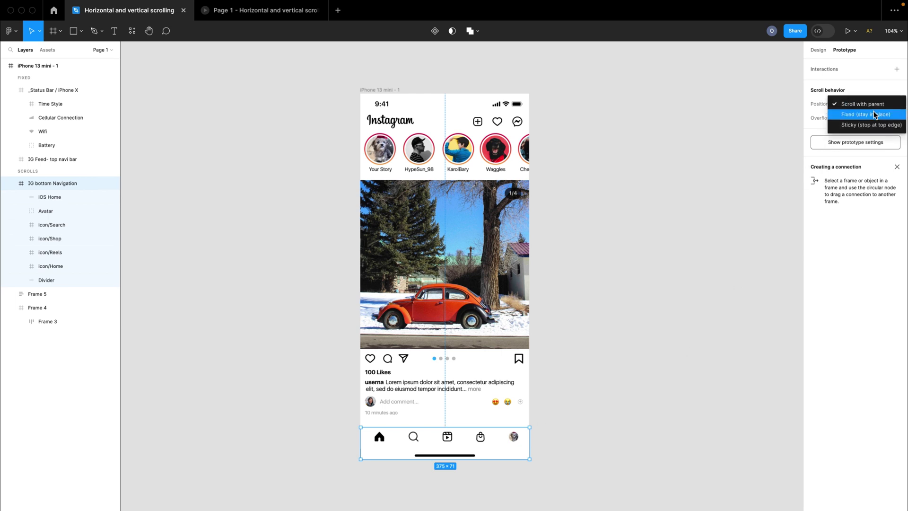
{"action": "left_click", "coordinate": [875, 115]}
{"action": "left_click", "coordinate": [697, 169]}
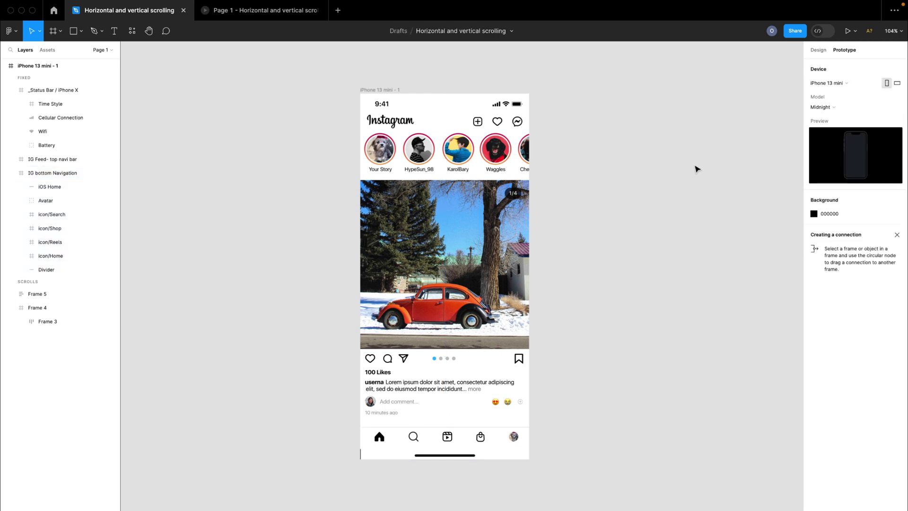
Switch to the prototype preview and scroll the feed vertically to check how the status bar and both navigation bars behave
{"action": "left_click", "coordinate": [247, 13]}
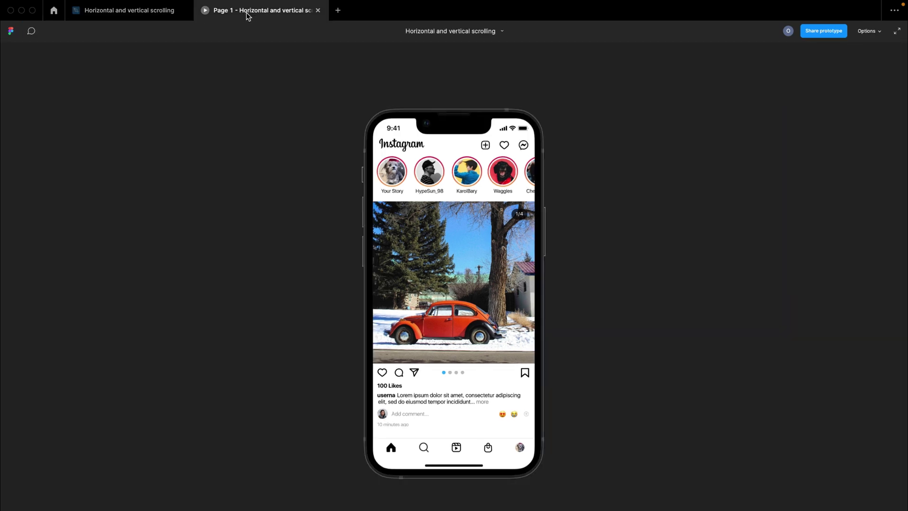
{"action": "scroll", "coordinate": [476, 401], "scroll_direction": "down", "scroll_amount": 3}
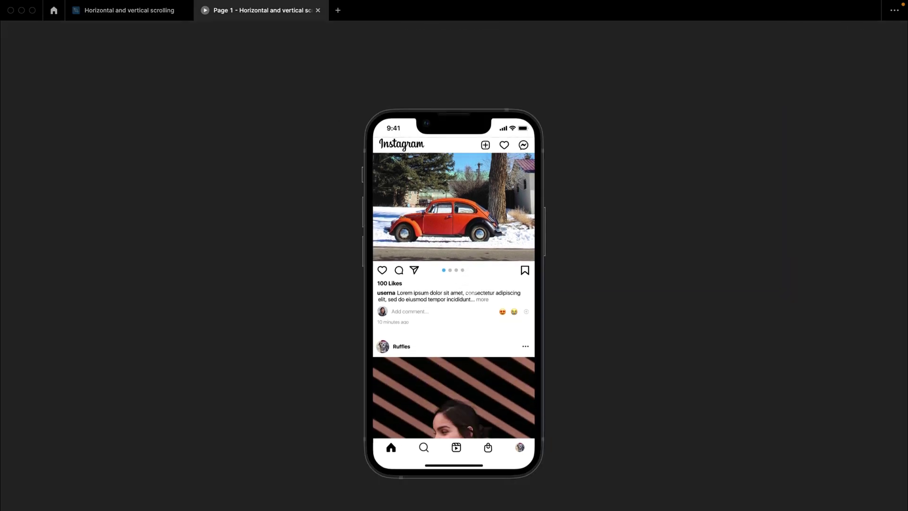
{"action": "left_click_drag", "start_coordinate": [471, 284], "coordinate": [468, 413]}
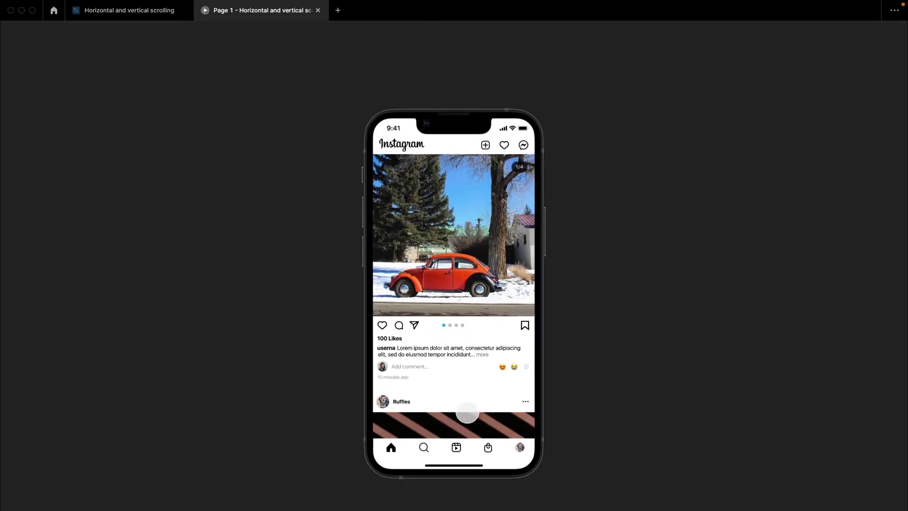
{"action": "left_click_drag", "start_coordinate": [463, 364], "coordinate": [474, 201]}
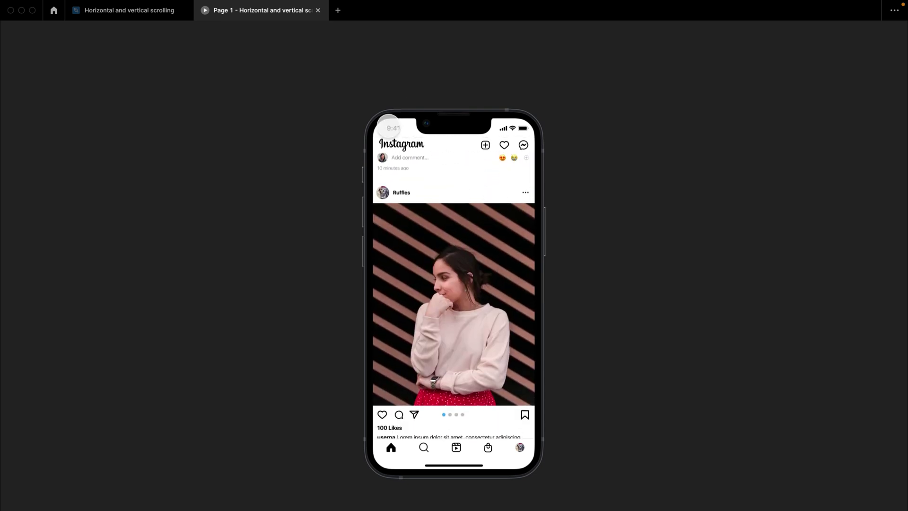
{"action": "left_click_drag", "start_coordinate": [464, 277], "coordinate": [462, 186]}
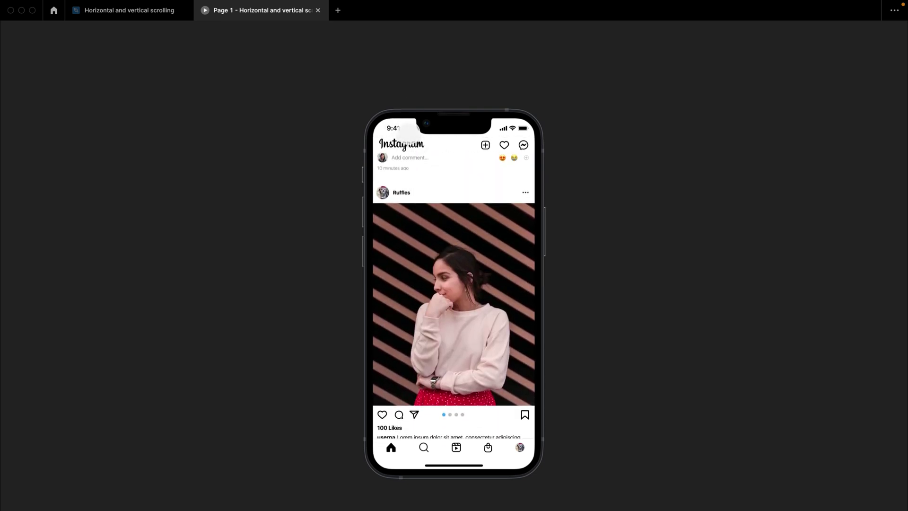
{"action": "left_click_drag", "start_coordinate": [442, 256], "coordinate": [419, 201]}
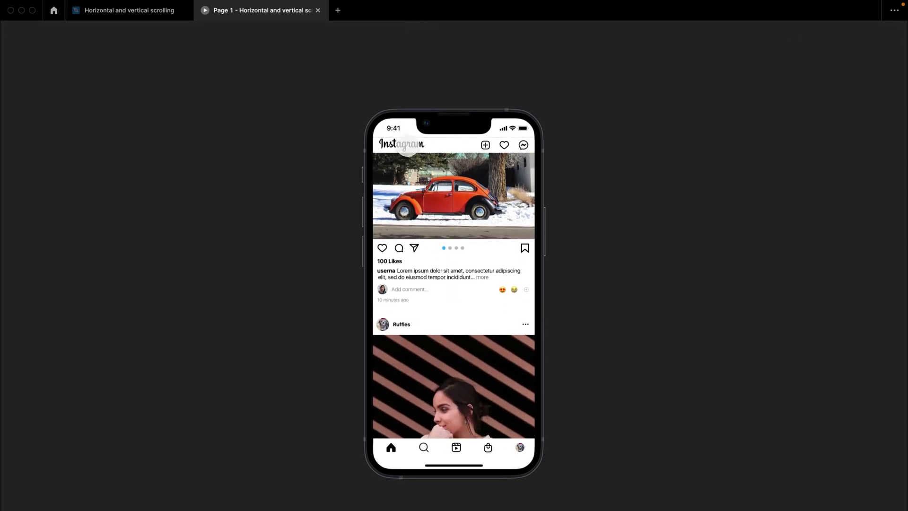
Return to the design file and nudge the IG Feed top nav bar vertically to adjust its position beneath the status bar
{"action": "left_click", "coordinate": [125, 15]}
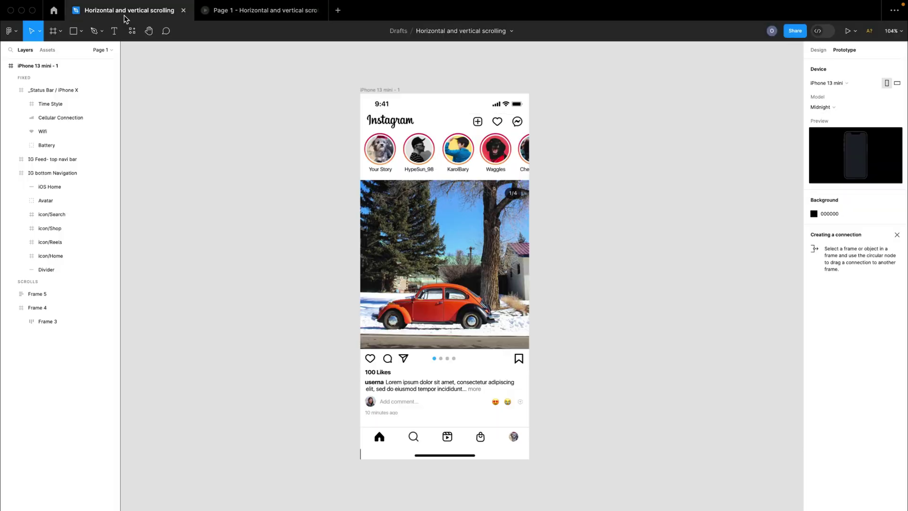
{"action": "left_click", "coordinate": [400, 124]}
{"action": "key", "text": "Up"}
{"action": "key", "text": "Up"}
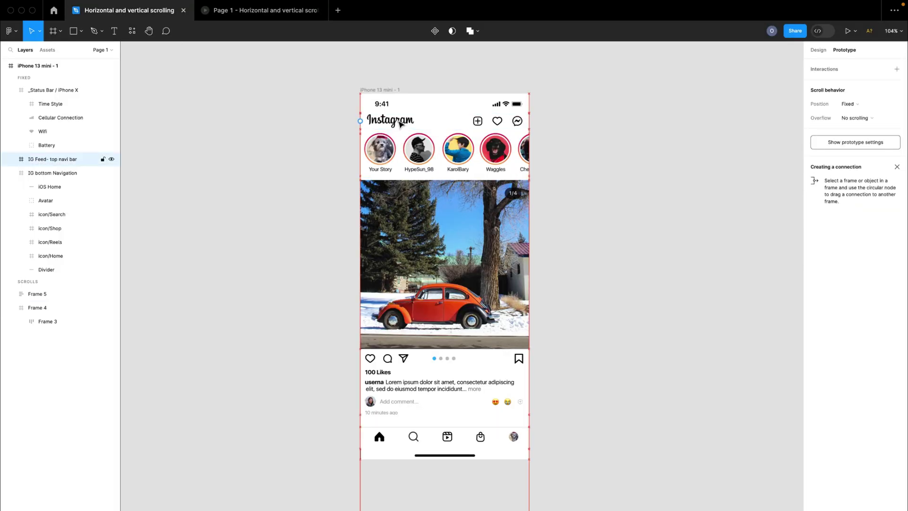
{"action": "key", "text": "Down"}
{"action": "key", "text": "Down"}
{"action": "left_click", "coordinate": [239, 74]}
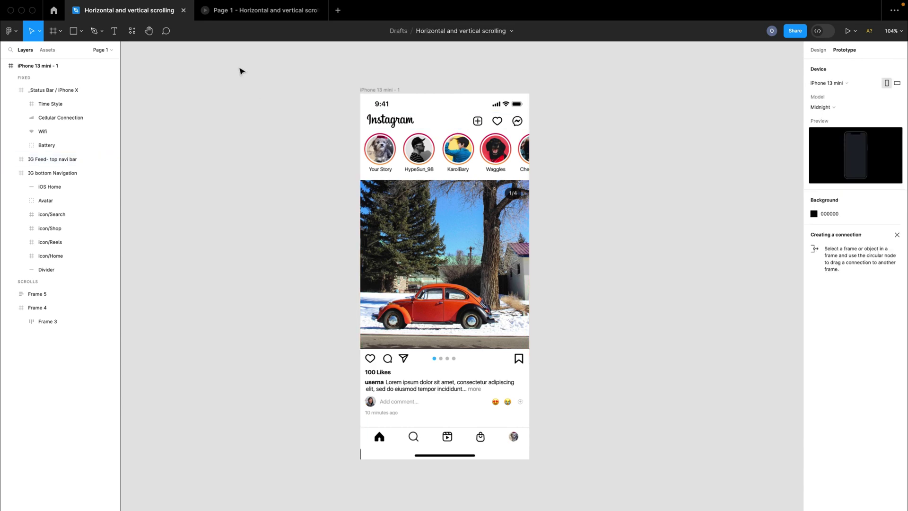
Test the prototype preview again by scrolling the posts vertically and the stories row horizontally
{"action": "left_click", "coordinate": [238, 11]}
{"action": "left_click_drag", "start_coordinate": [458, 322], "coordinate": [458, 383]}
{"action": "scroll", "coordinate": [456, 378], "scroll_direction": "down", "scroll_amount": 5}
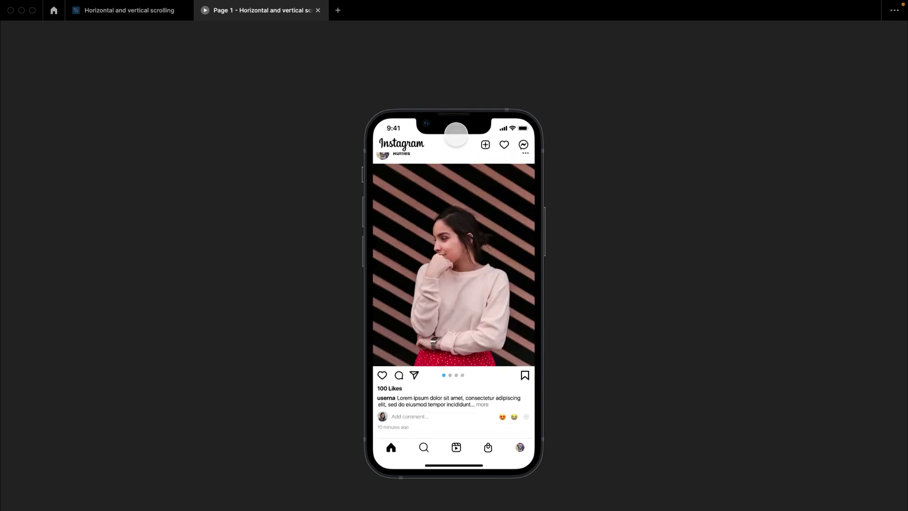
{"action": "scroll", "coordinate": [461, 283], "scroll_direction": "up", "scroll_amount": 10}
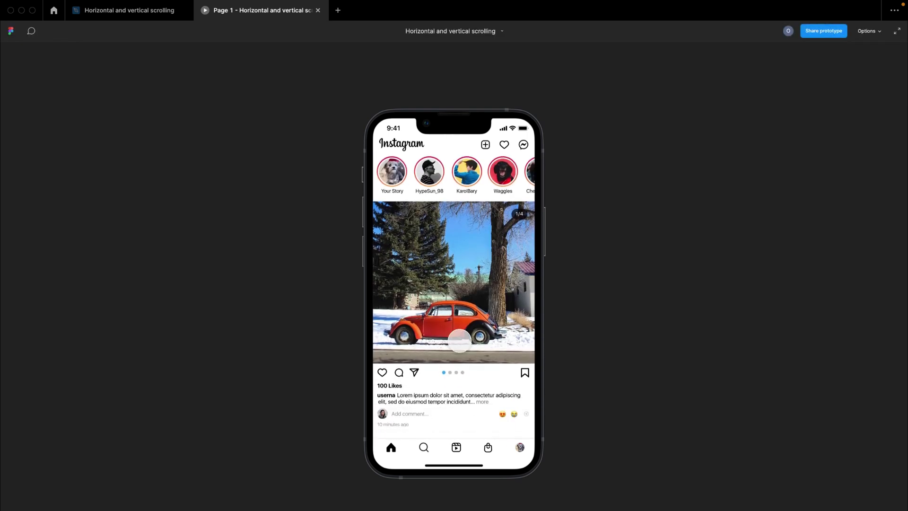
{"action": "left_click_drag", "start_coordinate": [463, 355], "coordinate": [482, 286]}
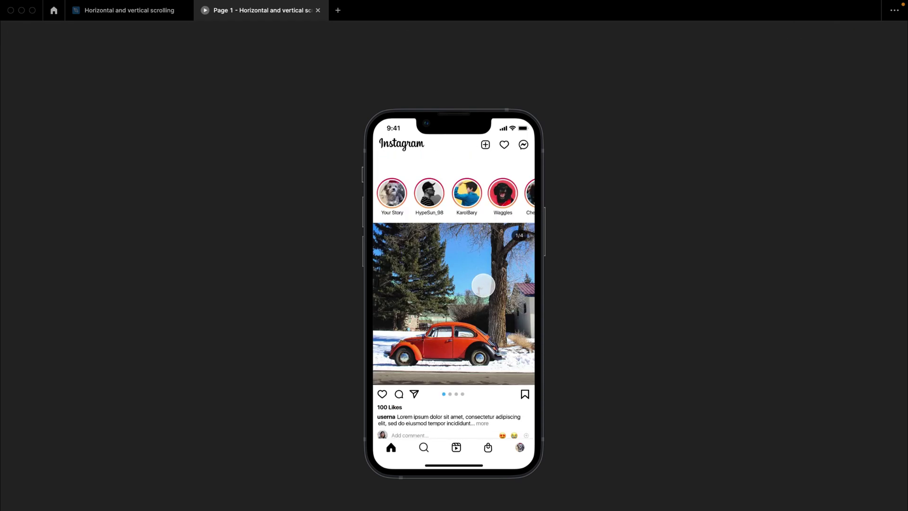
{"action": "left_click_drag", "start_coordinate": [493, 184], "coordinate": [557, 183]}
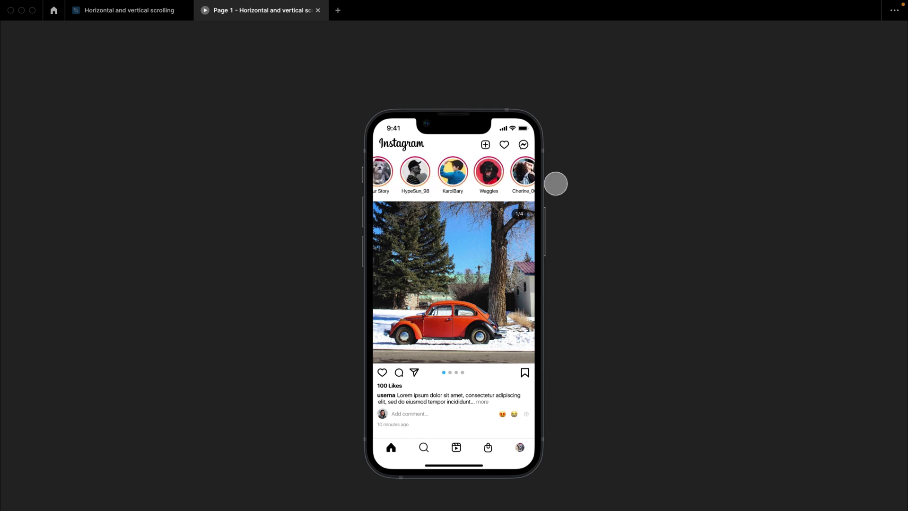
{"action": "mouse_move", "coordinate": [467, 342]}
{"action": "left_mouse_down"}
{"action": "mouse_move", "coordinate": [467, 209]}
{"action": "mouse_move", "coordinate": [464, 350]}
{"action": "left_mouse_up"}
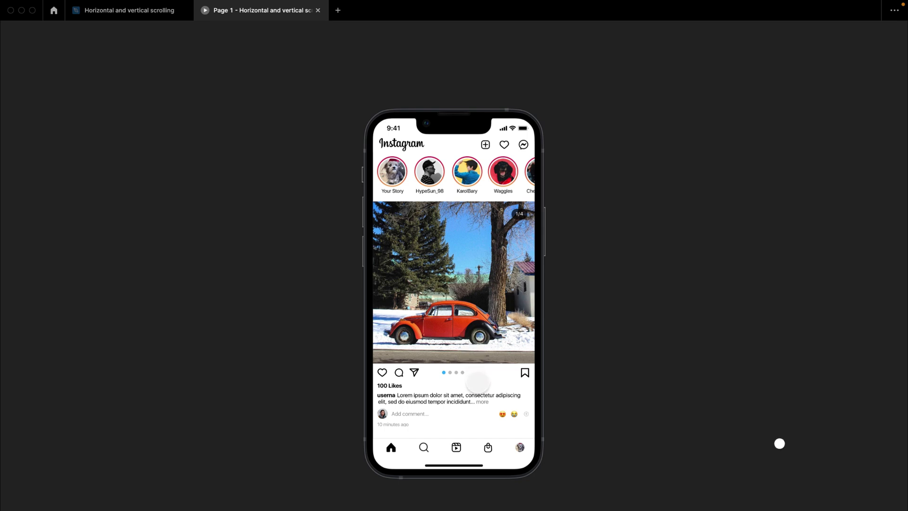
{"action": "left_click_drag", "start_coordinate": [477, 380], "coordinate": [485, 425]}
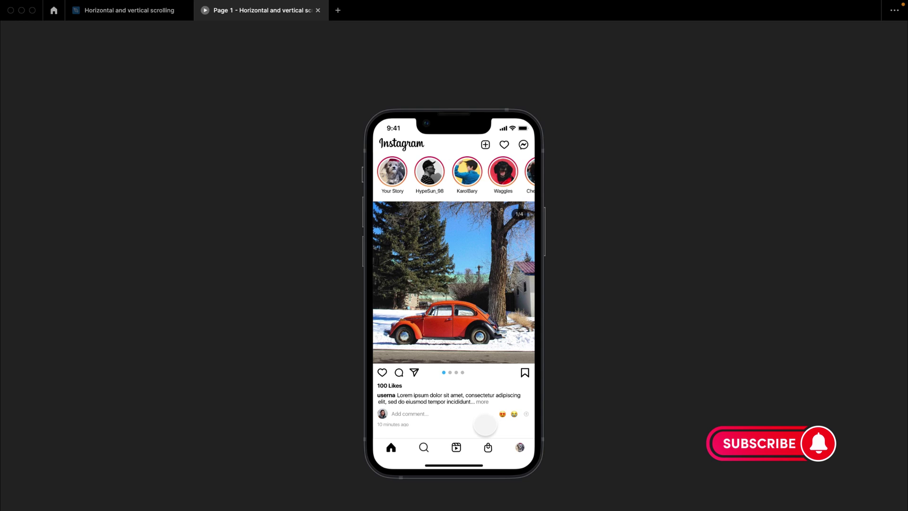